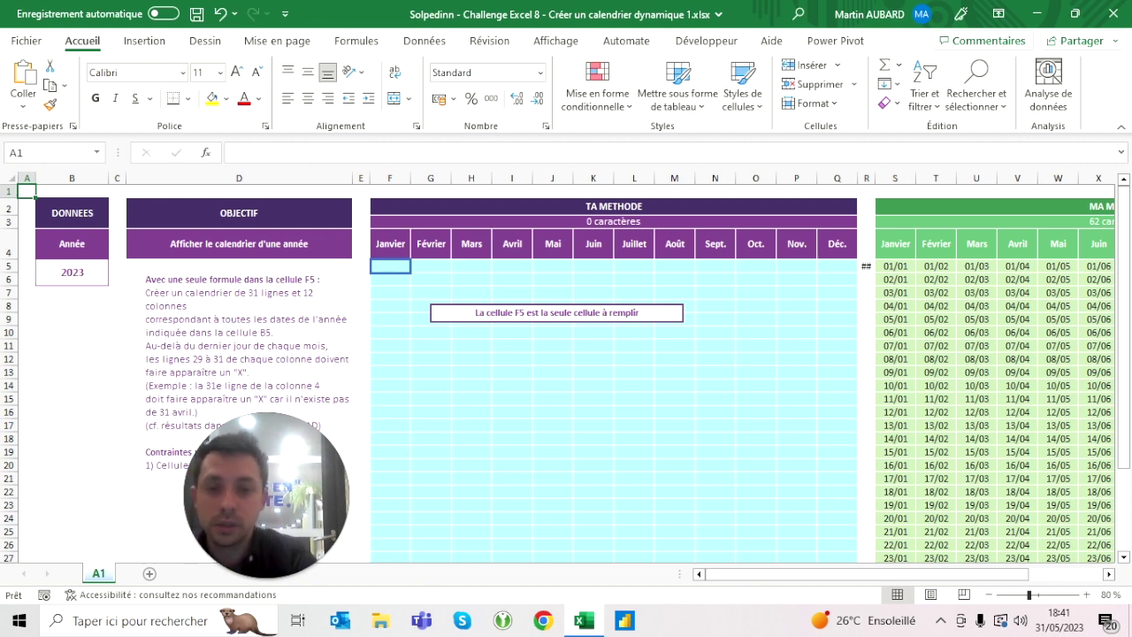
# In cell F5, start typing the formula =MAKEARRAY(3;2;LAMBDA(.
pyautogui.scroll(-7, 972, 353)
pyautogui.moveTo(931, 330); pyautogui.dragTo(931, 356)
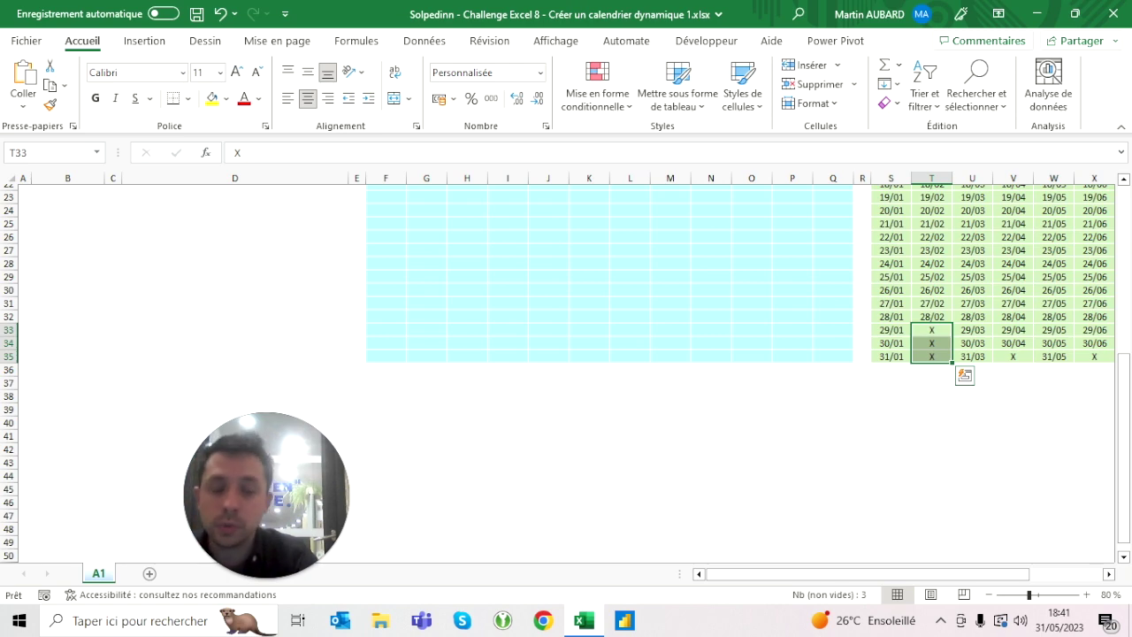
pyautogui.scroll(7, 566, 372)
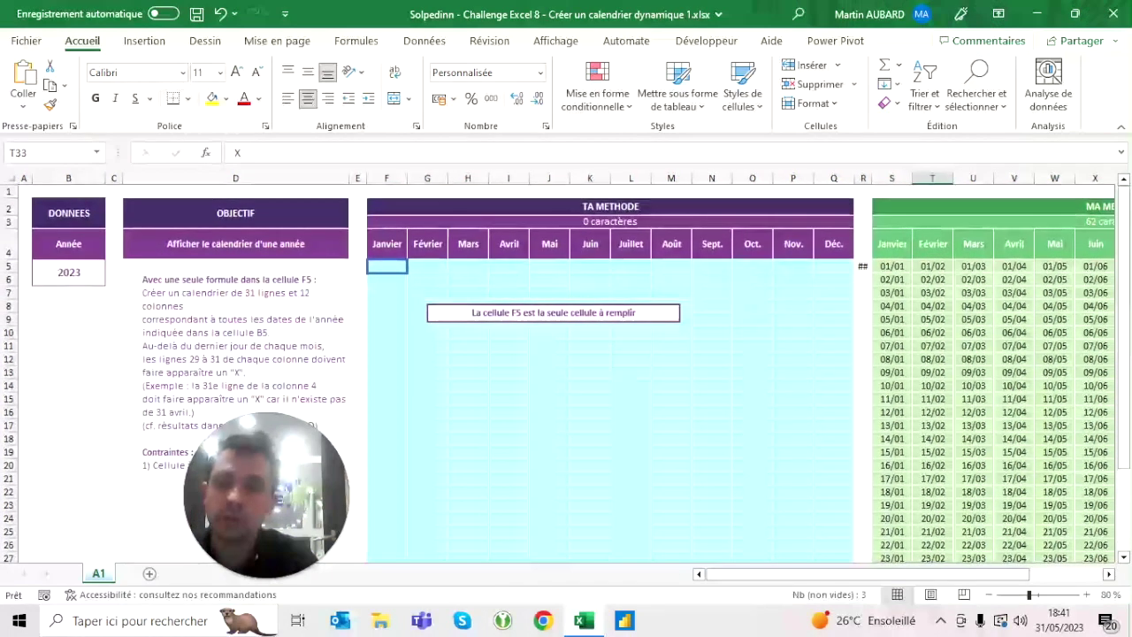
pyautogui.hscroll(8, 566, 371)
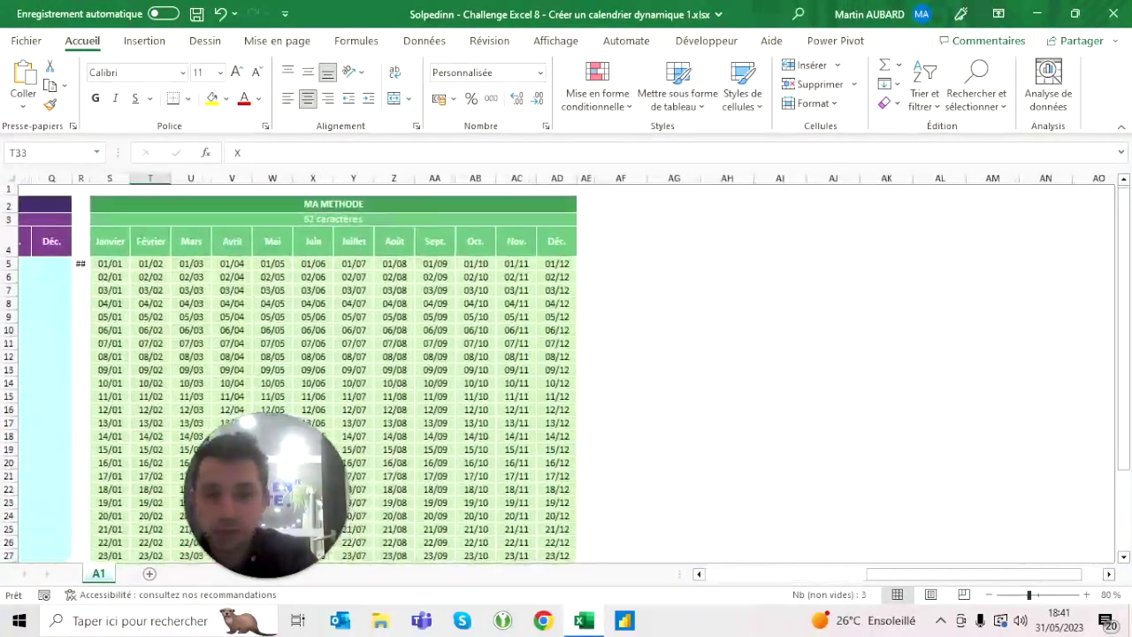
pyautogui.hscroll(-8, 565, 372)
pyautogui.click(389, 294)
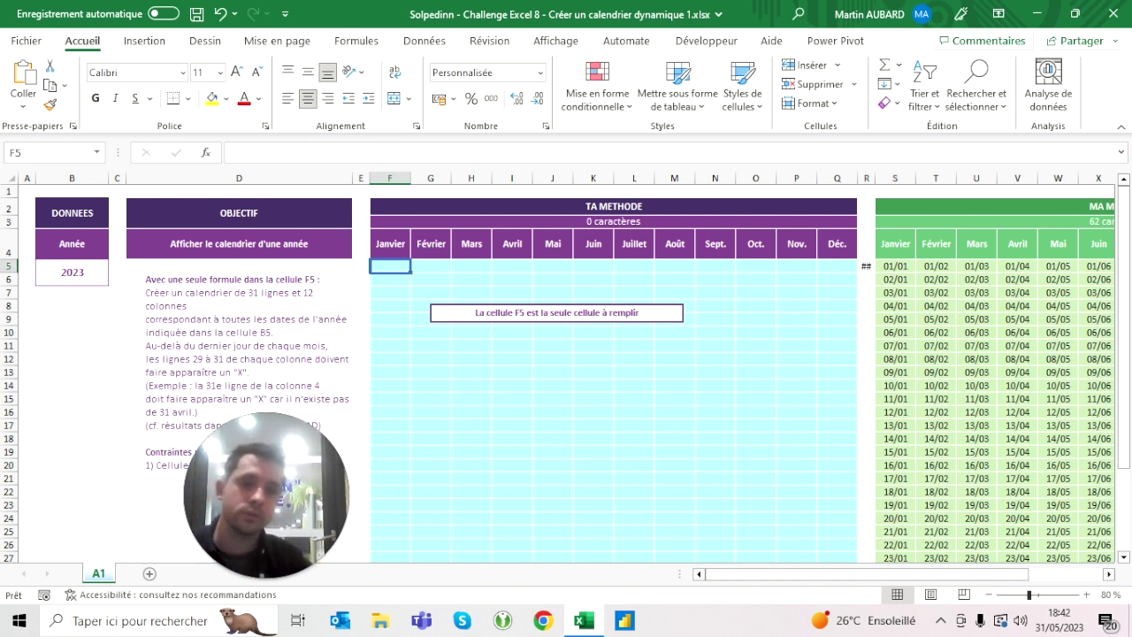
pyautogui.write('=')
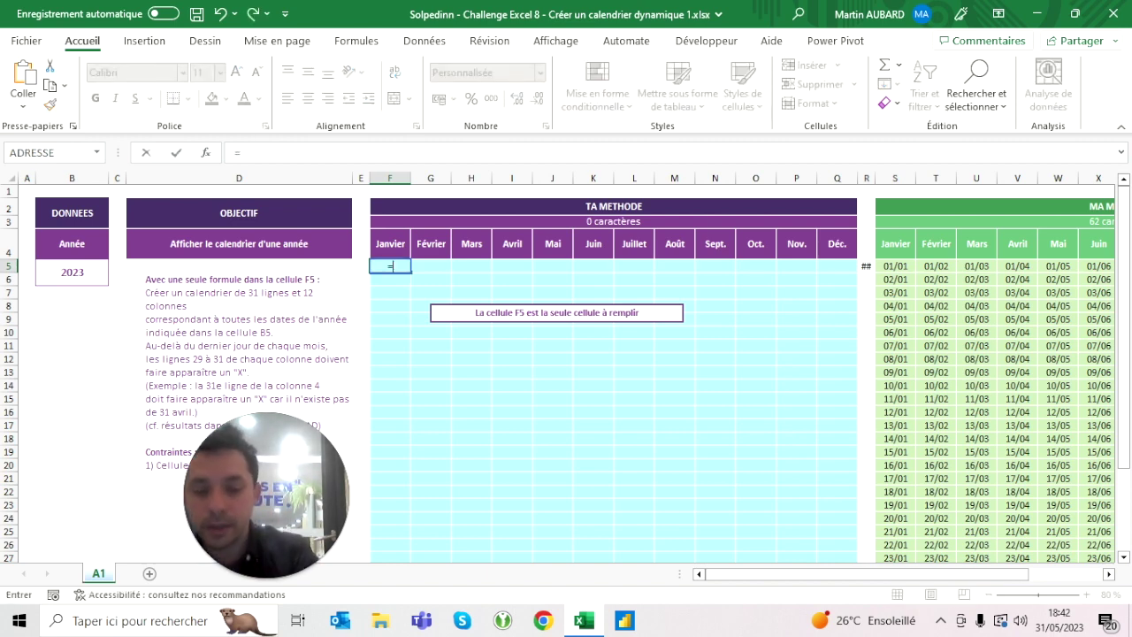
pyautogui.write('makearray(')
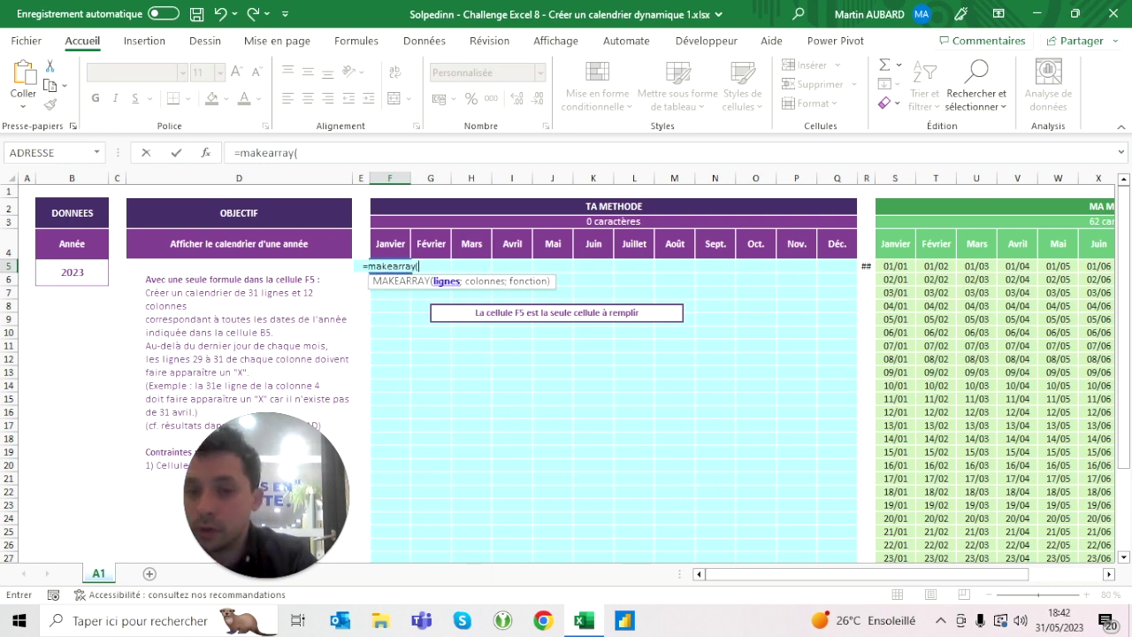
pyautogui.write('3;')
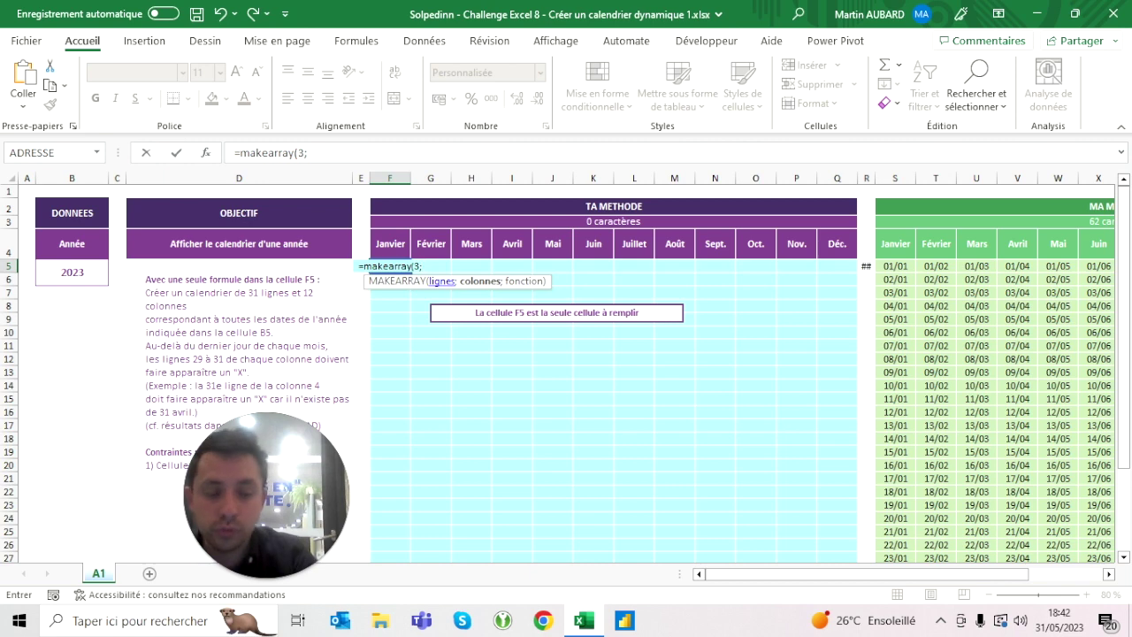
pyautogui.write('2;')
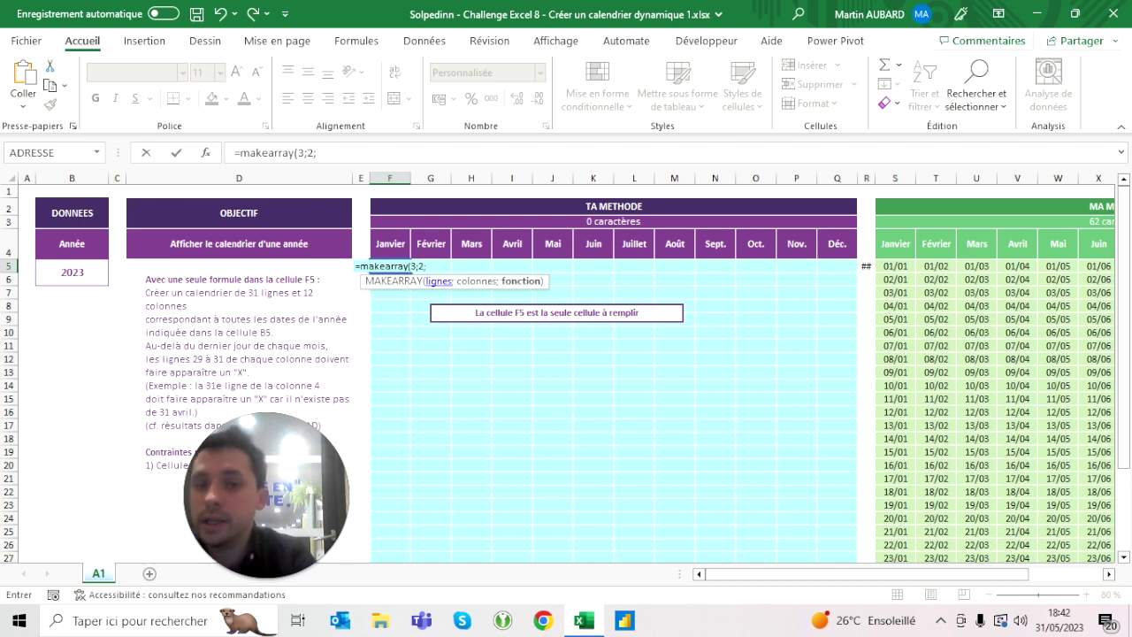
pyautogui.write('lambda(')
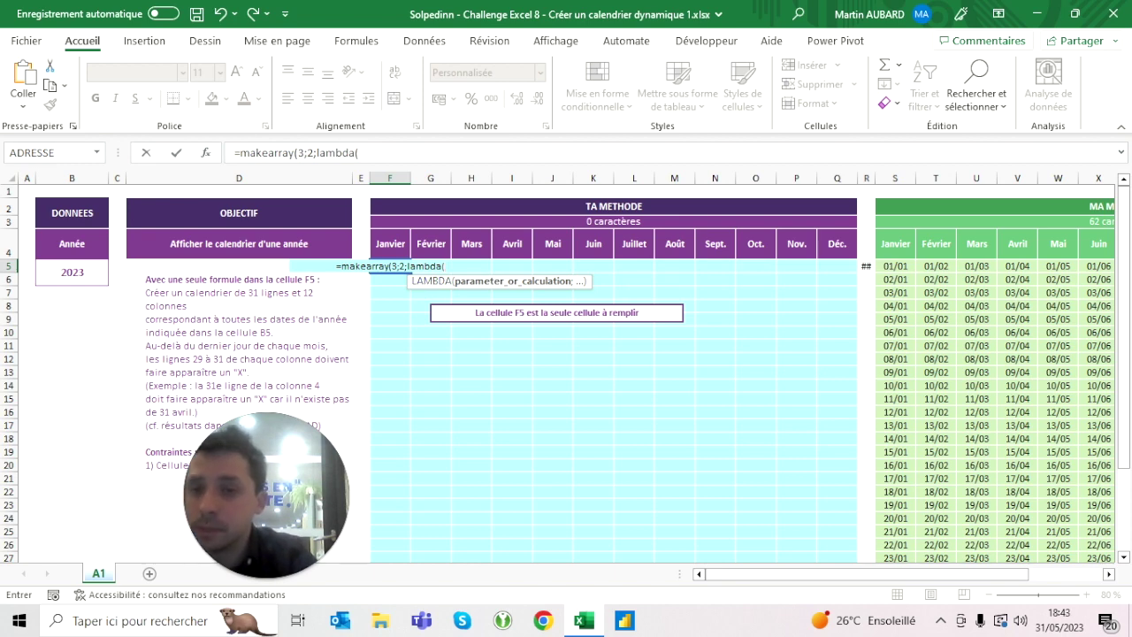
# Complete F5 as =MAKEARRAY(3;2;LAMBDA(lig;col;lig)) and enter it, spilling a 3×2 block.
pyautogui.click(299, 152)
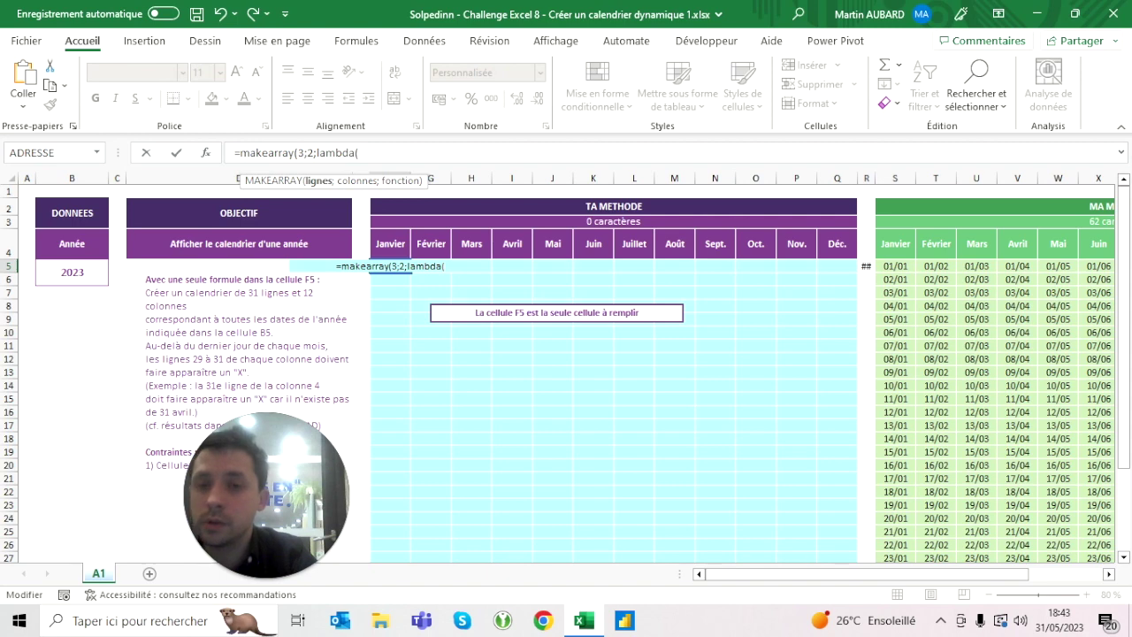
pyautogui.click(359, 152)
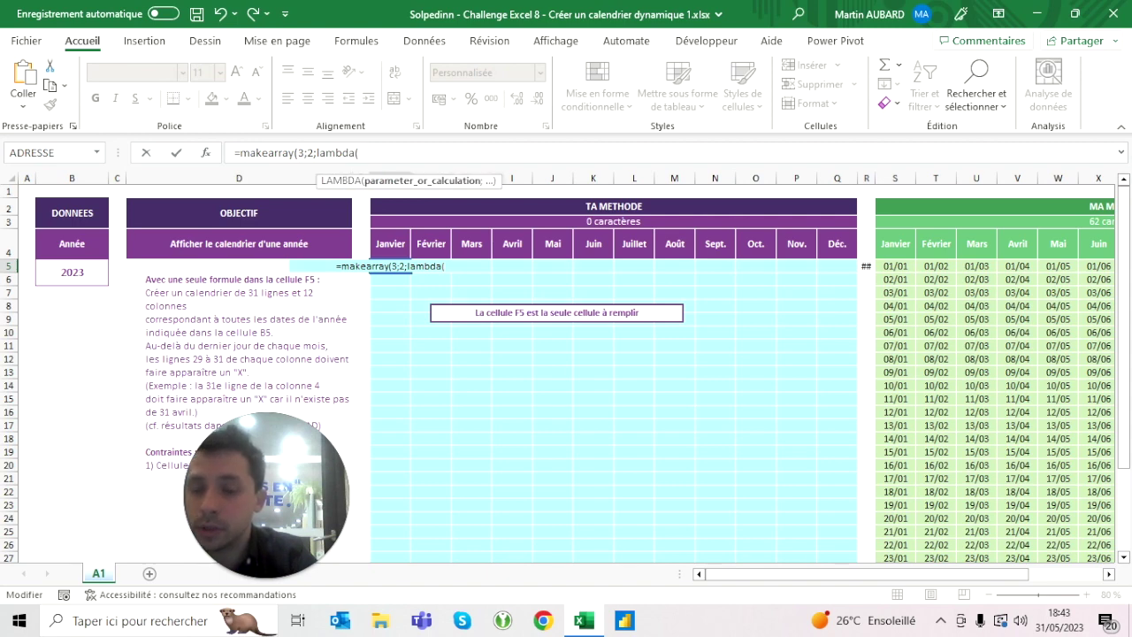
pyautogui.write('l')
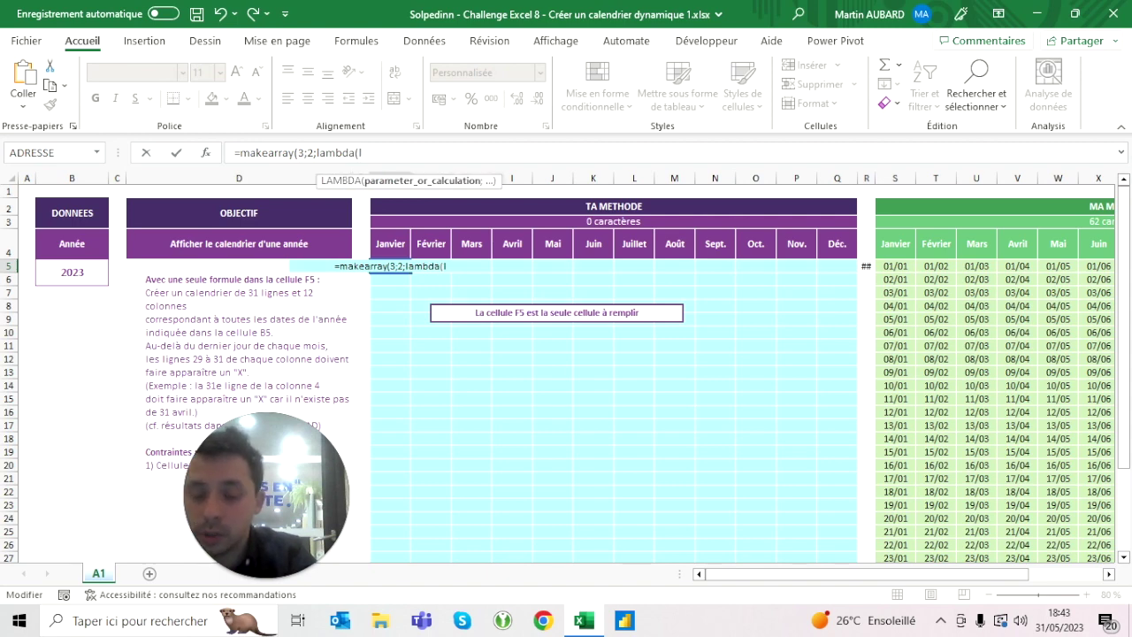
pyautogui.write('ig;')
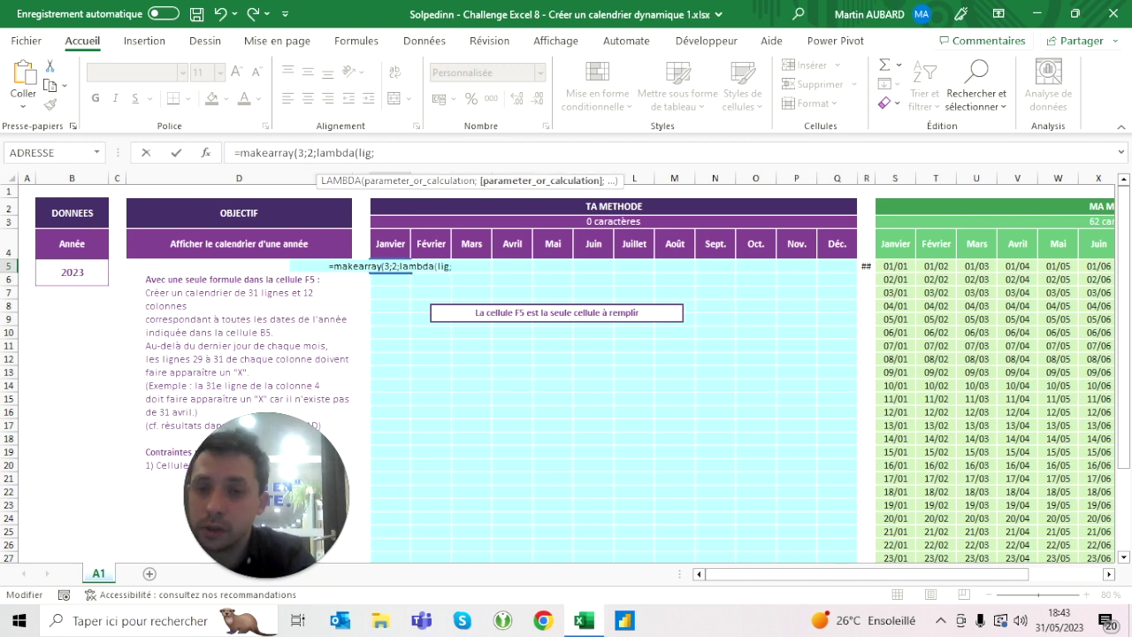
pyautogui.write('col;')
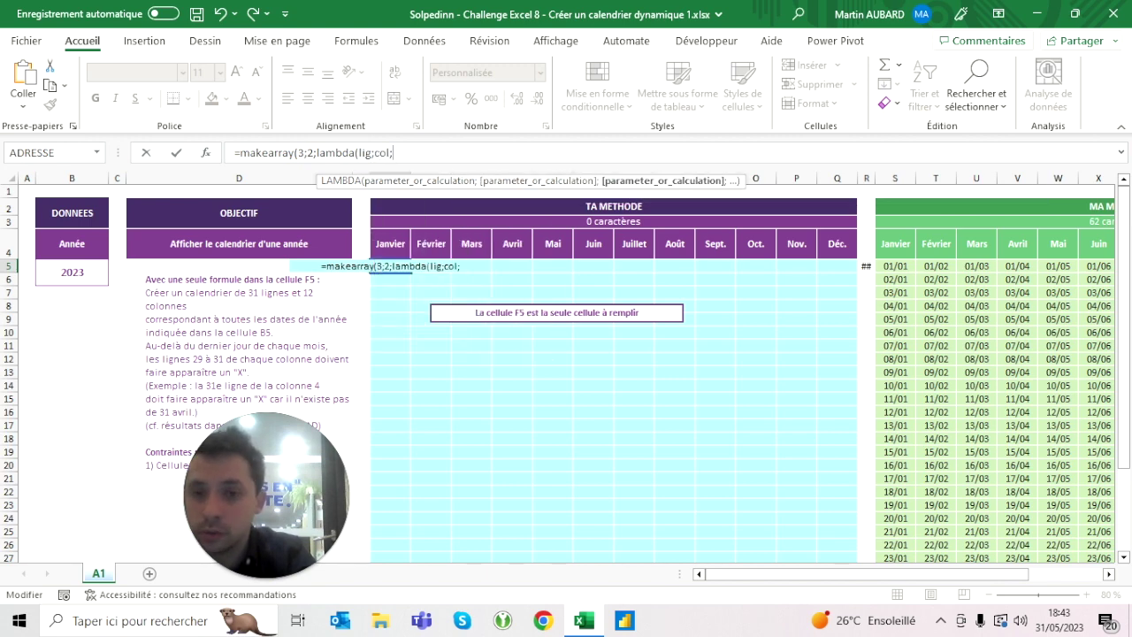
pyautogui.write('lig))')
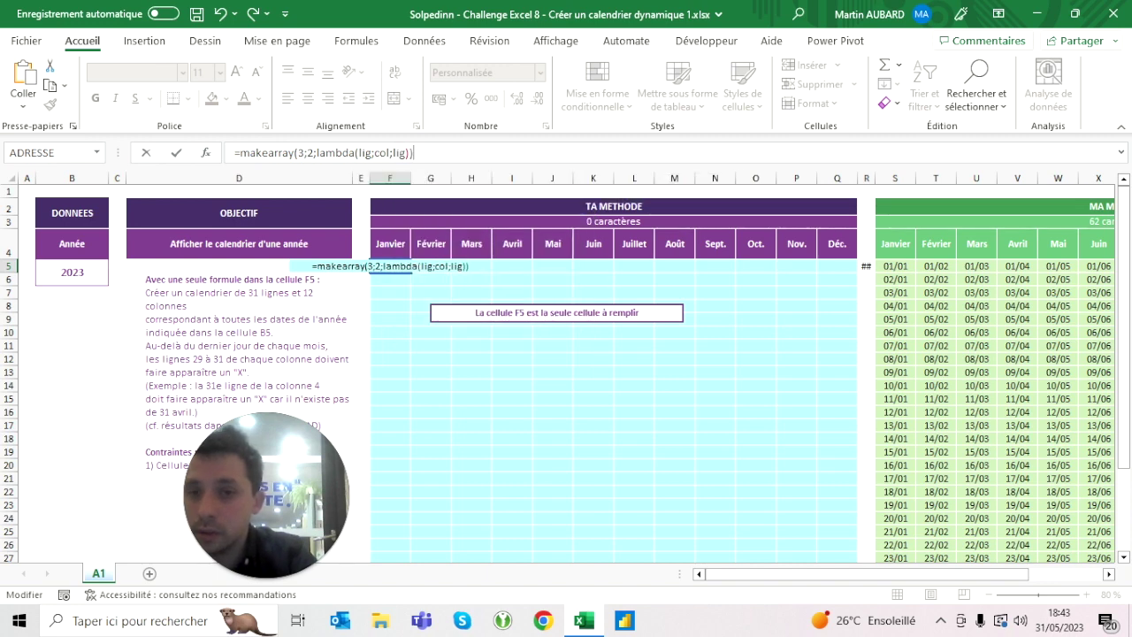
pyautogui.press('Left')
pyautogui.press('Left')
pyautogui.press('Left')
pyautogui.press('Left')
pyautogui.press('Left')
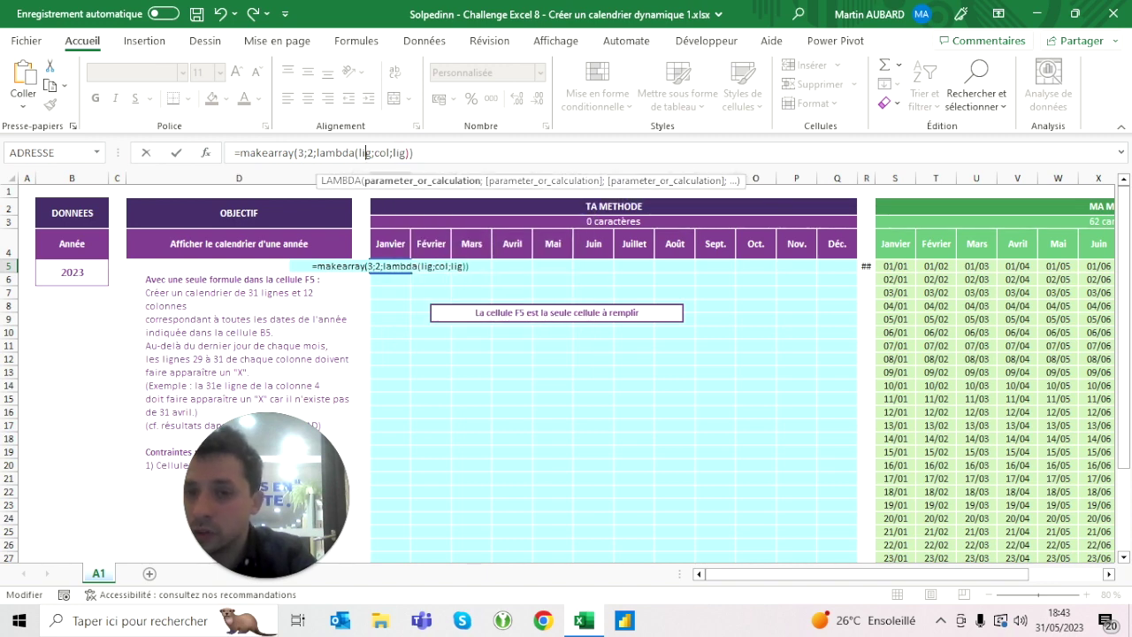
pyautogui.press('Right')
pyautogui.press('Right')
pyautogui.press('Right')
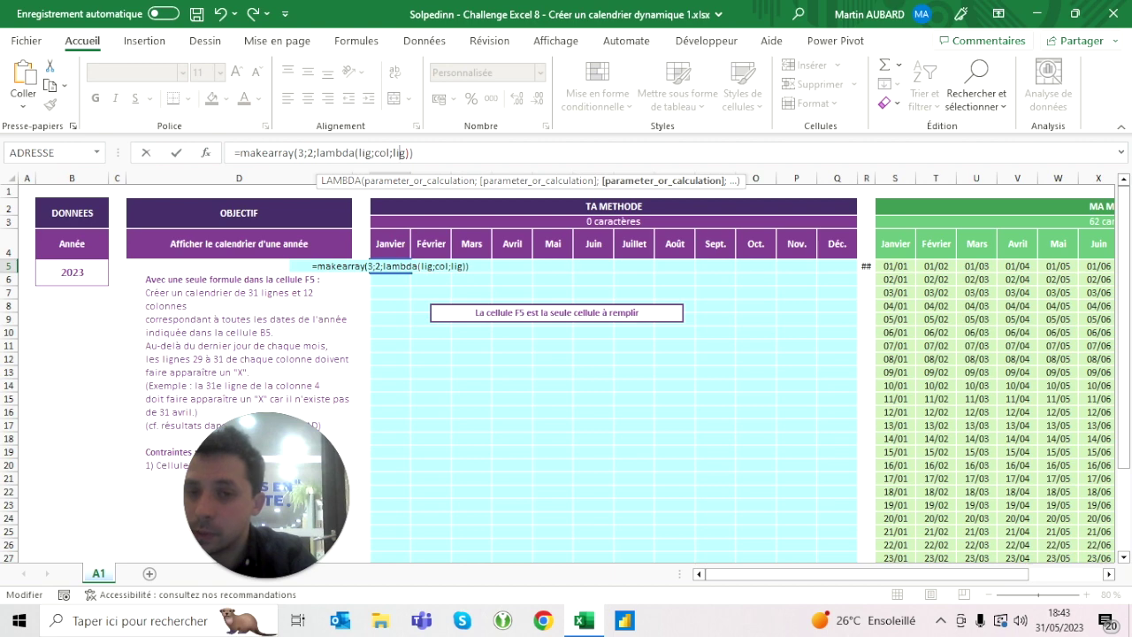
pyautogui.press('Right')
pyautogui.press('Right')
pyautogui.press('Right')
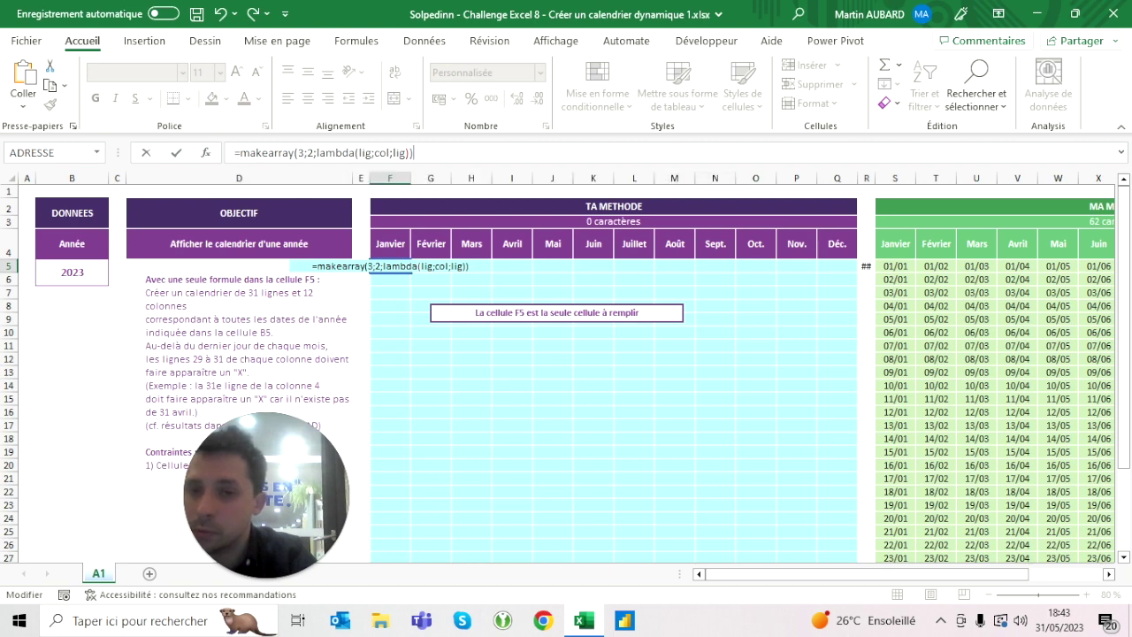
pyautogui.press('Left')
pyautogui.press('Left')
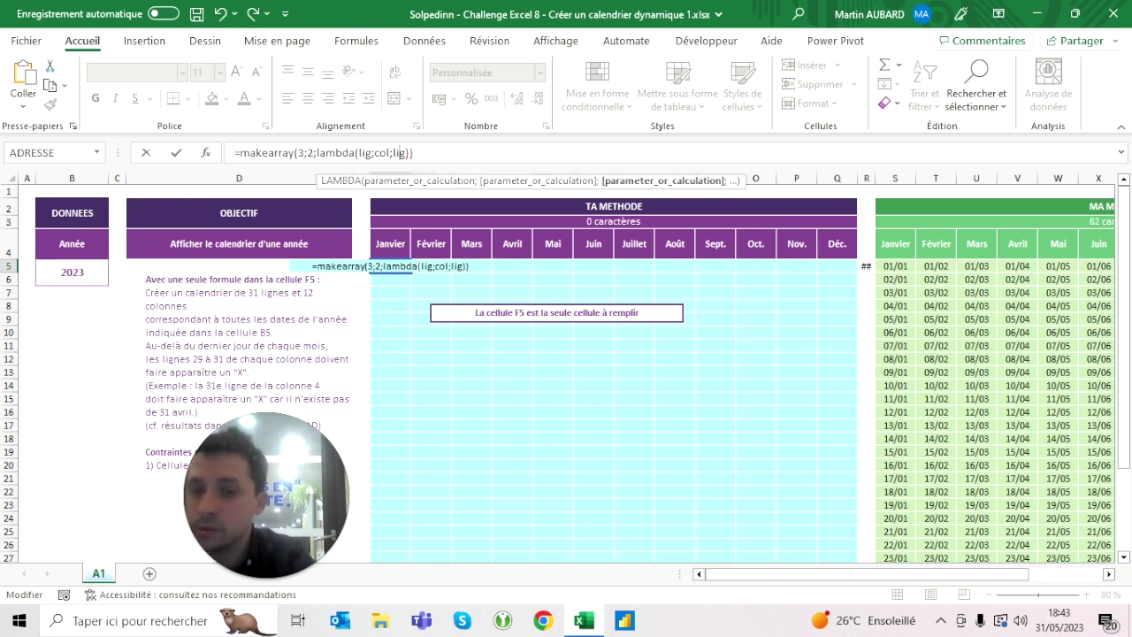
pyautogui.click(302, 153)
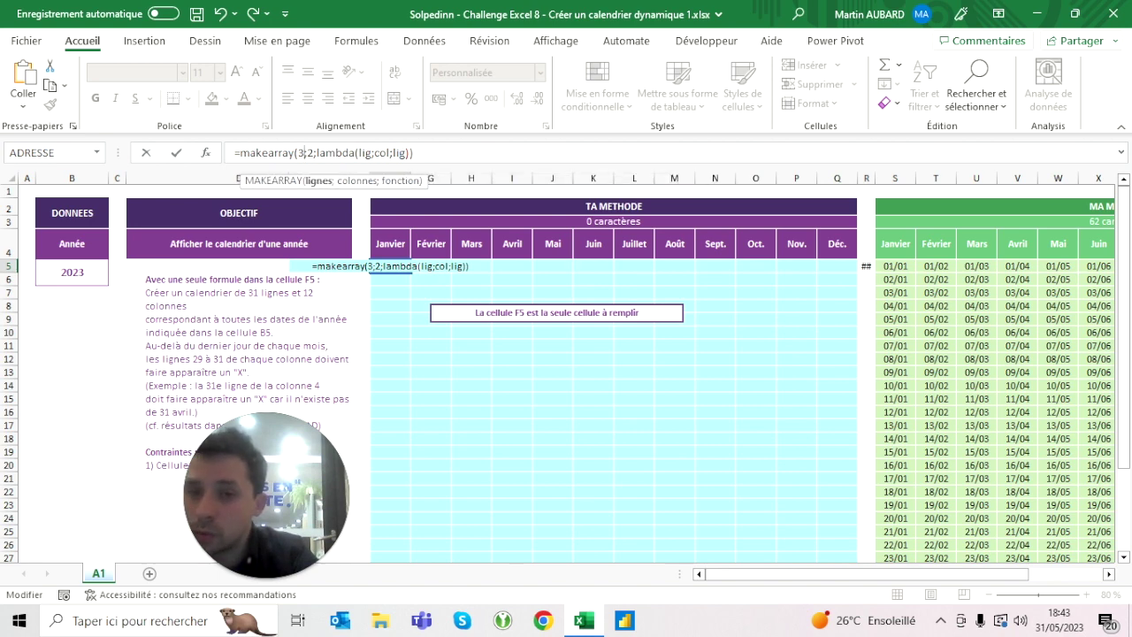
pyautogui.click(313, 153)
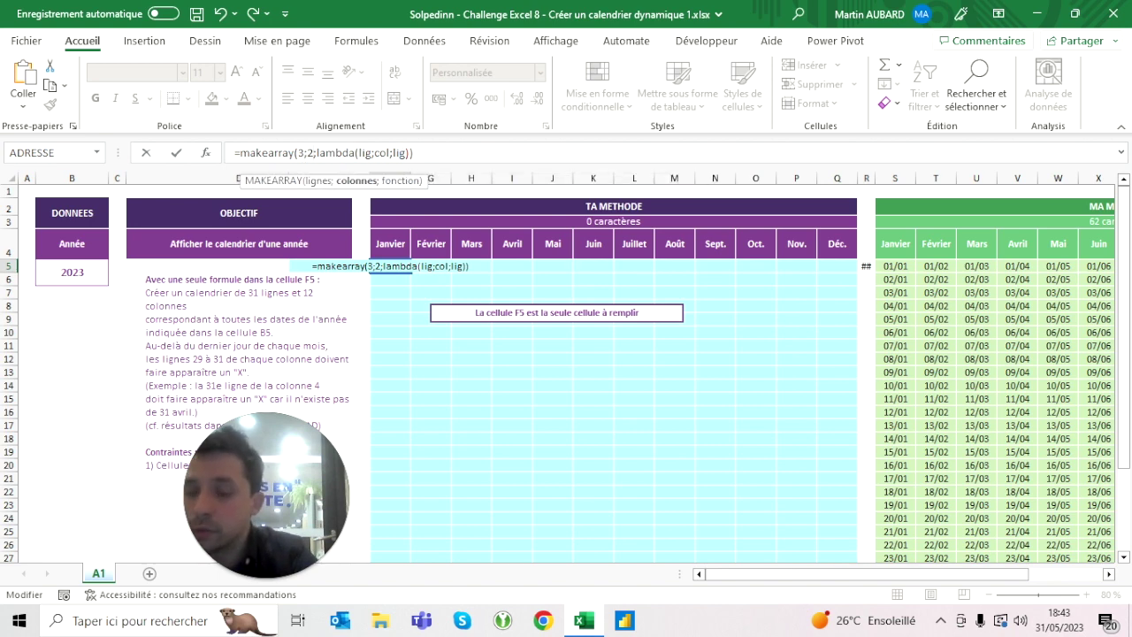
pyautogui.click(401, 153)
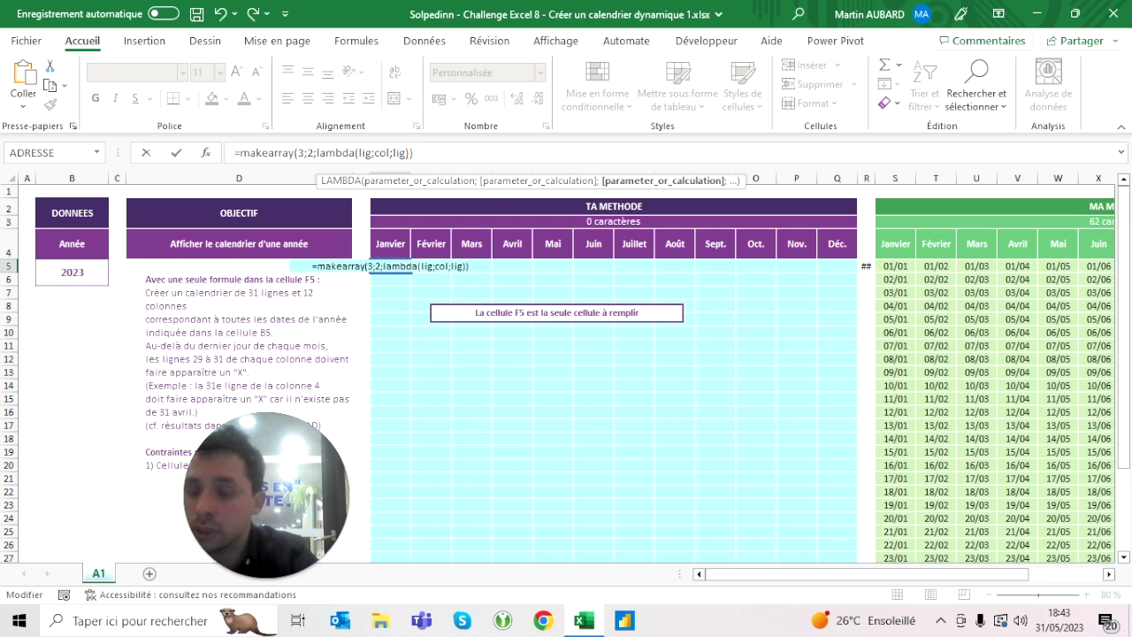
pyautogui.press('Return')
pyautogui.click(390, 265)
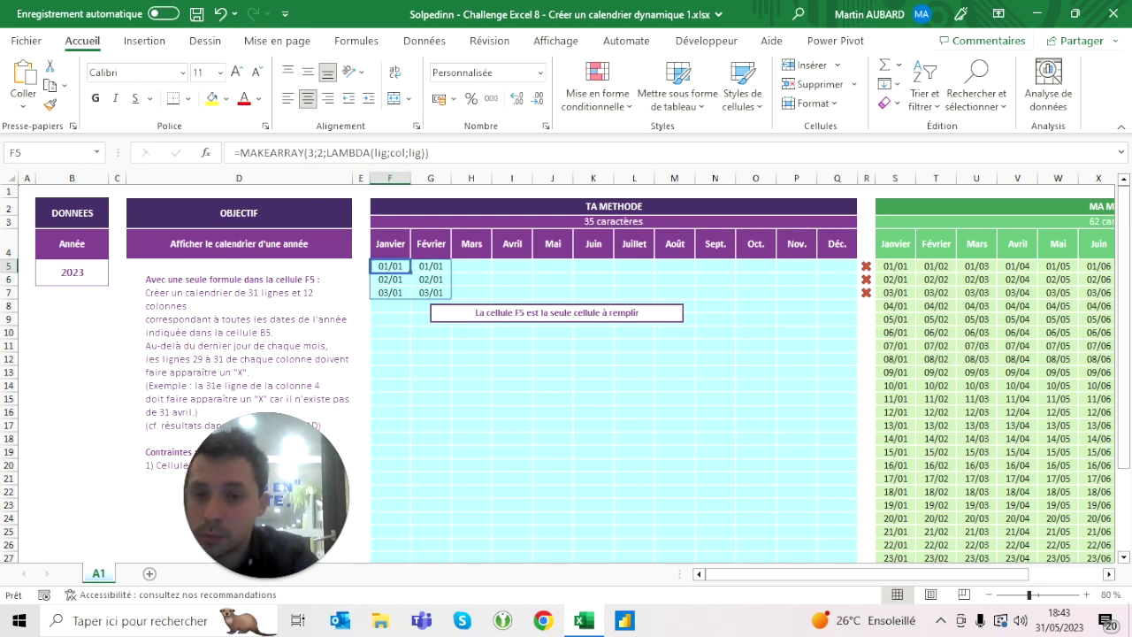
# Apply Standard number format to the spilled F5:G7 block so it shows 1, 2, 3.
pyautogui.moveTo(390, 265); pyautogui.dragTo(471, 292)
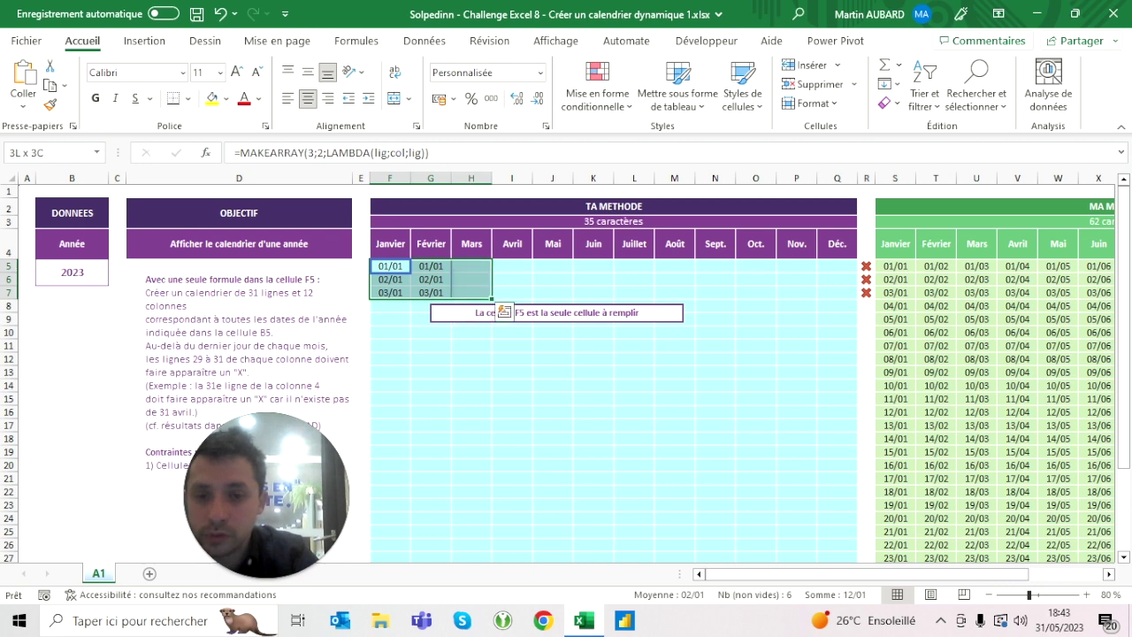
pyautogui.moveTo(390, 265); pyautogui.dragTo(430, 291)
pyautogui.click(541, 76)
pyautogui.click(518, 101)
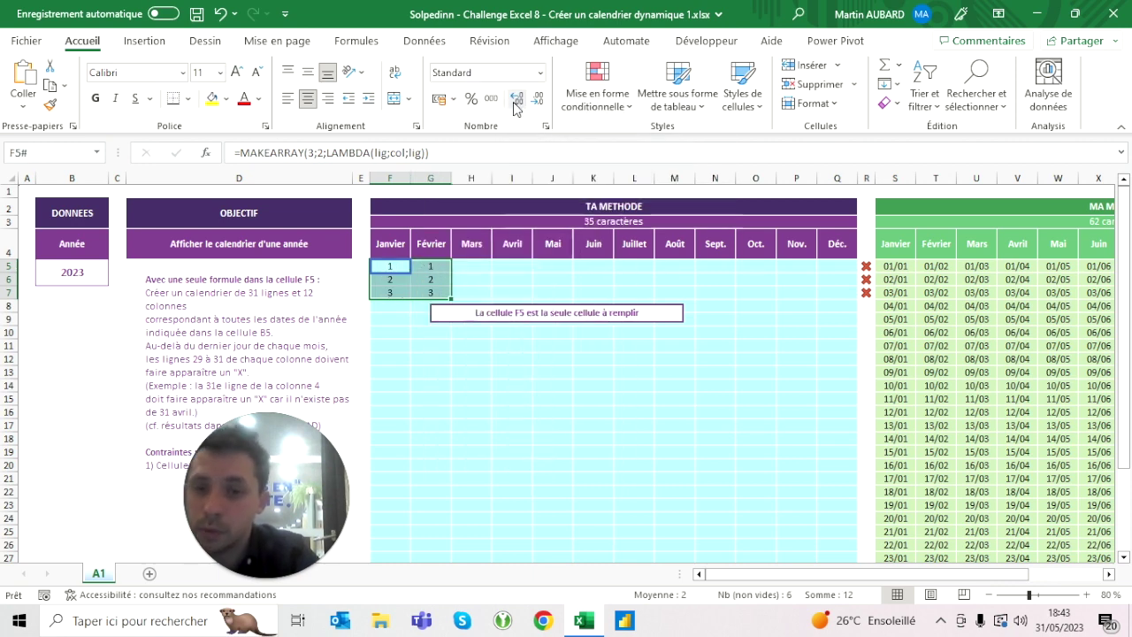
pyautogui.hotkey('shift', 'BackSpace')
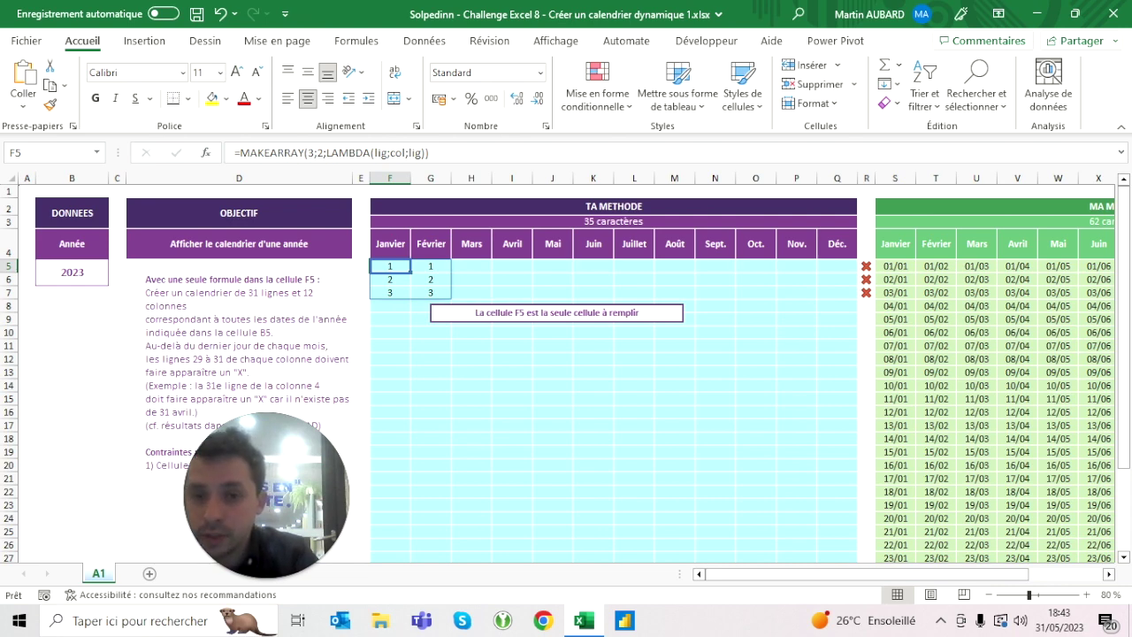
# Change the LAMBDA calculation to 10+lig, spilling 11, 12, 13 down both columns.
pyautogui.click(412, 152)
pyautogui.write('1')
pyautogui.write('+')
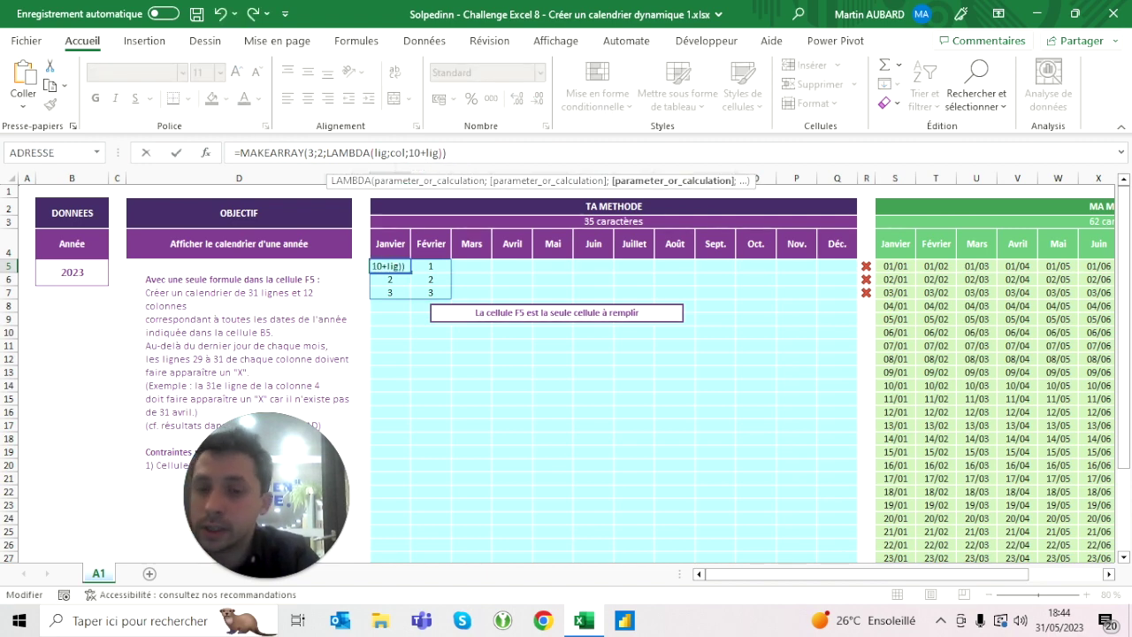
pyautogui.hotkey('ctrl', 'Return')
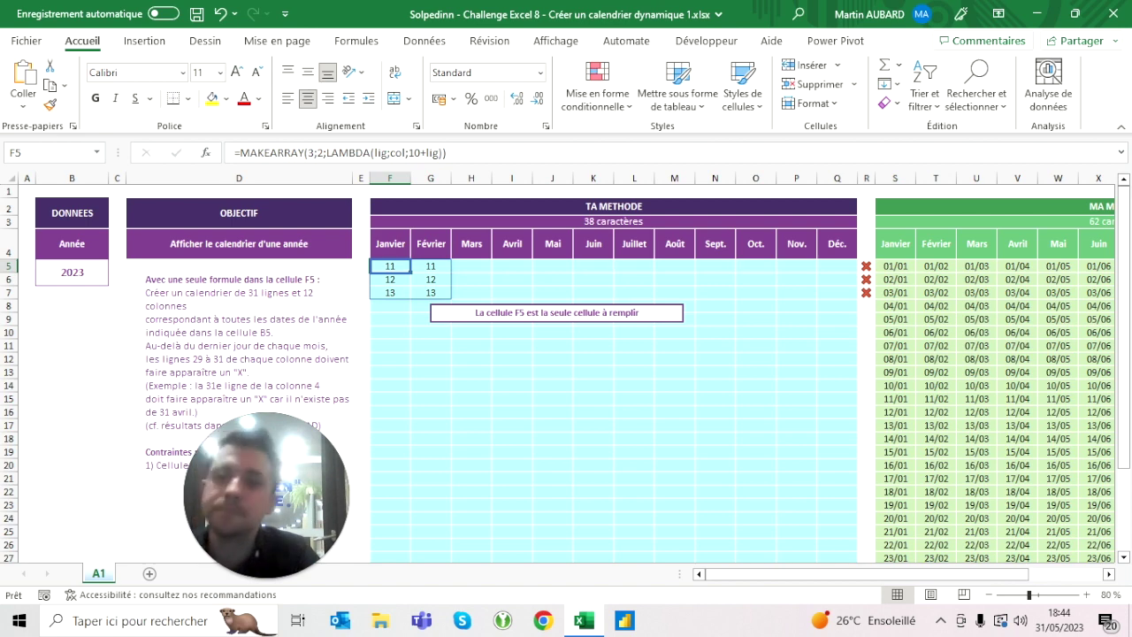
# Replace 10+lig with col so each column returns its own number.
pyautogui.click(421, 152)
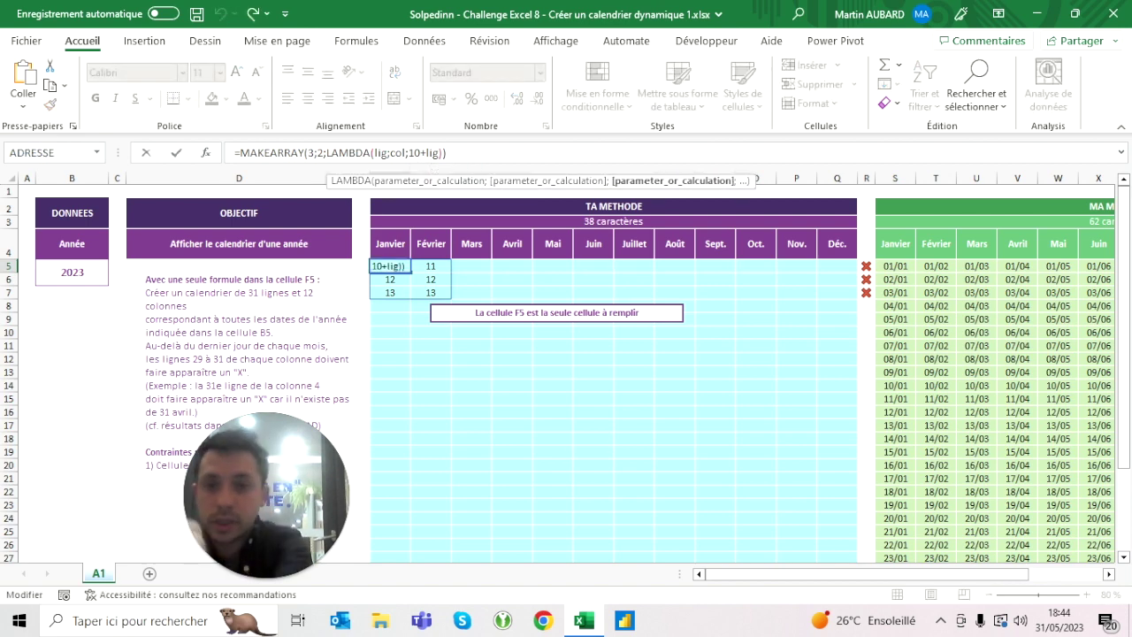
pyautogui.press('BackSpace')
pyautogui.press('BackSpace')
pyautogui.press('BackSpace')
pyautogui.write('col')
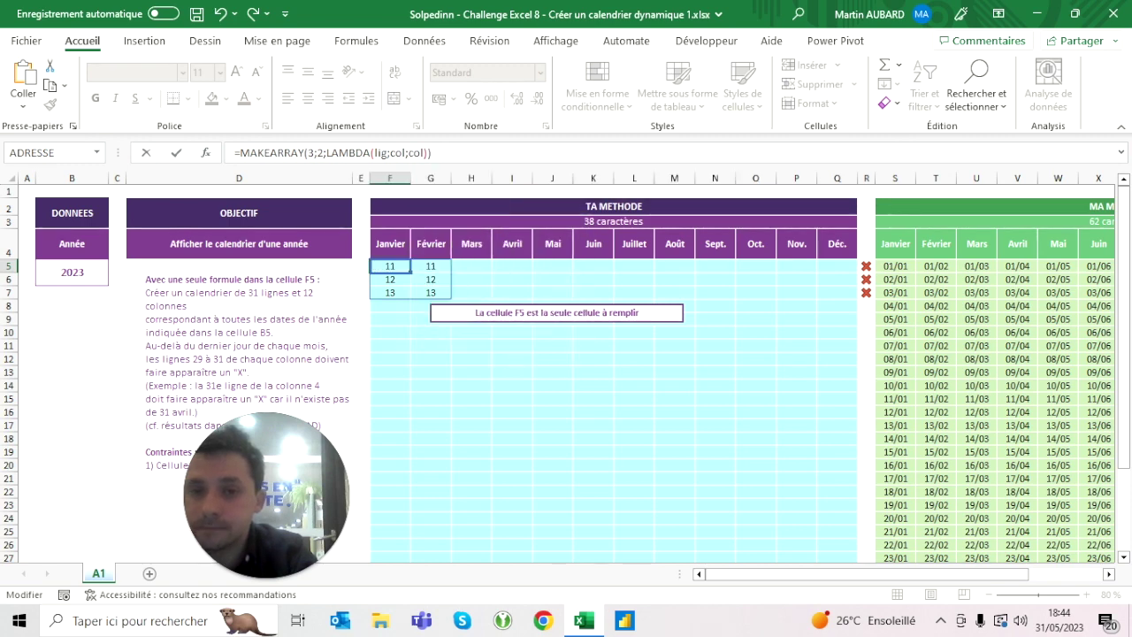
pyautogui.press('Tab')
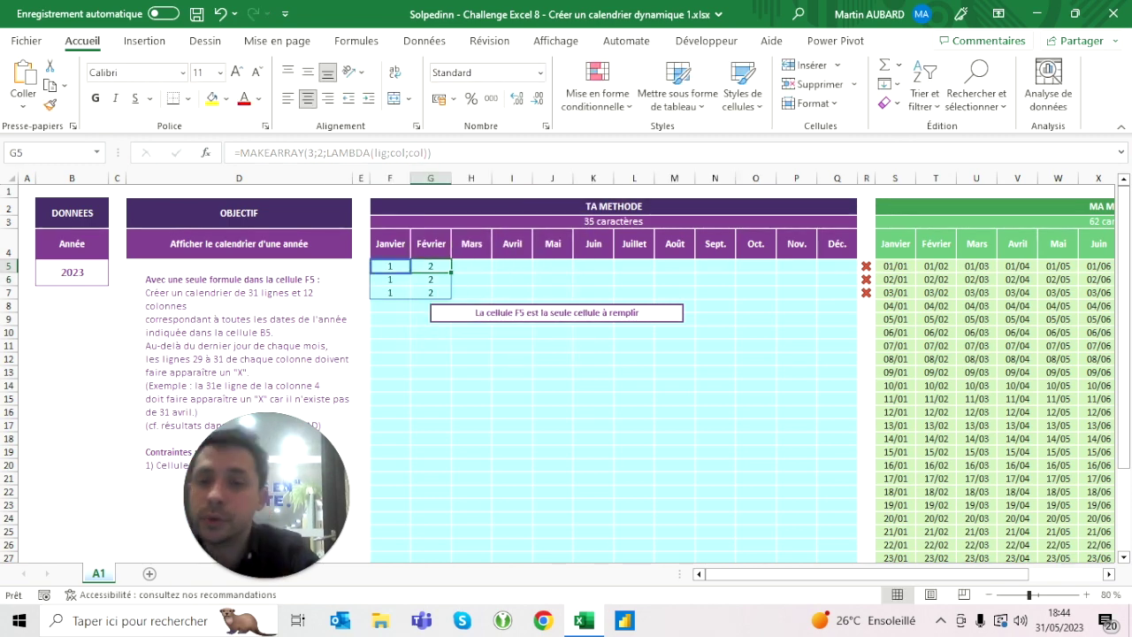
# Change the LAMBDA calculation to lig&col, joining row and column numbers.
pyautogui.press('Left')
pyautogui.press('F2')
pyautogui.press('Left')
pyautogui.press('Left')
pyautogui.press('Left')
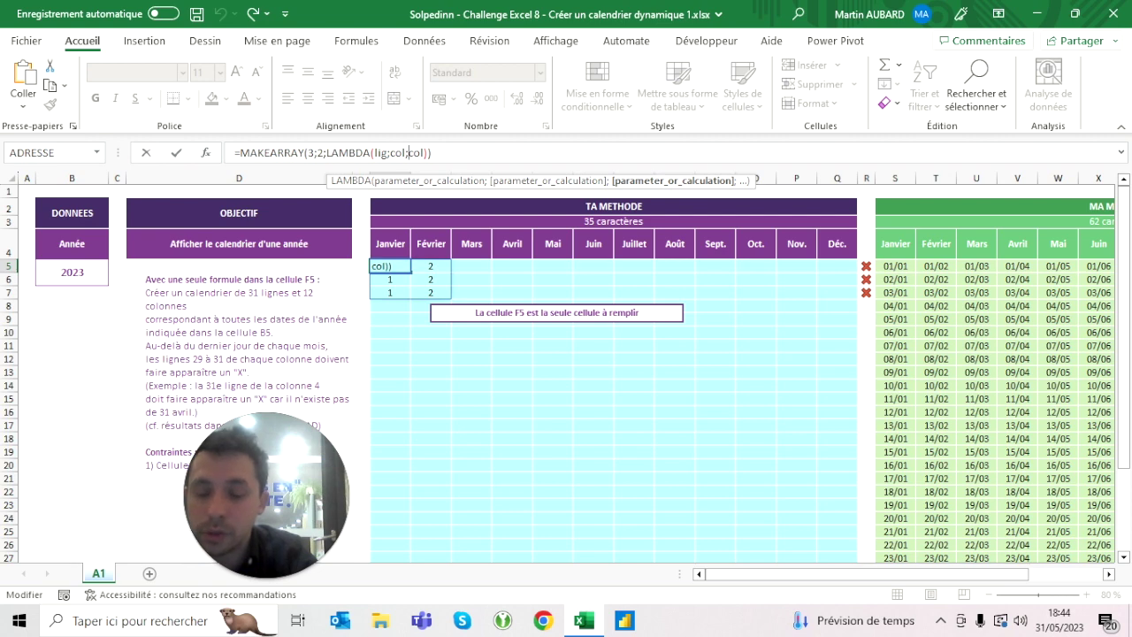
pyautogui.write('lig&')
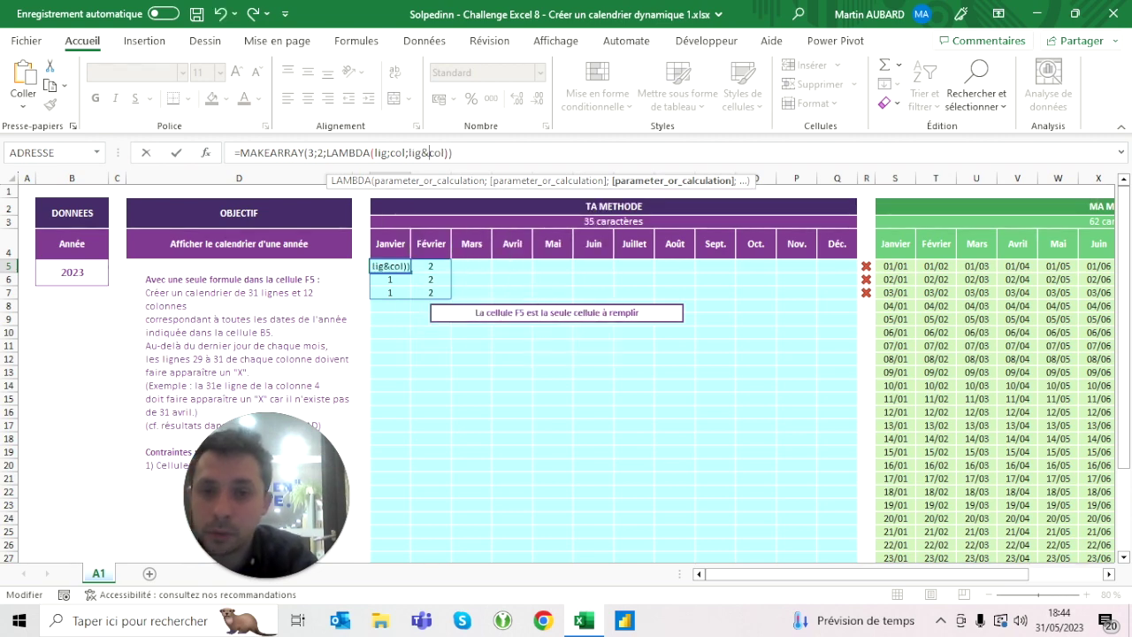
pyautogui.press('Return')
pyautogui.click(390, 265)
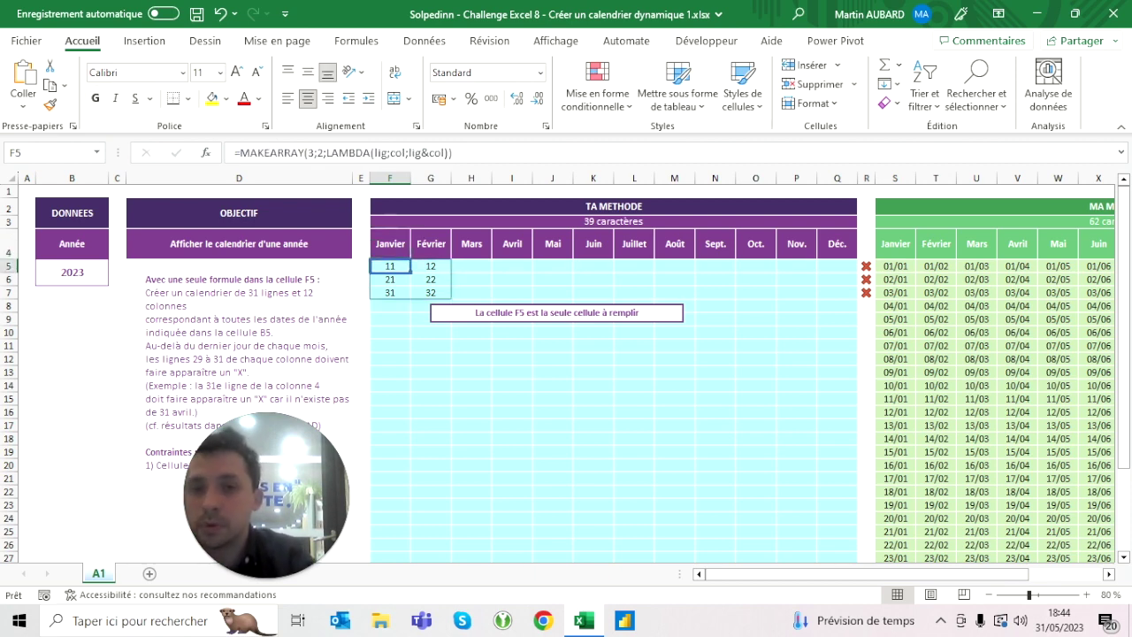
# Insert a separator, first "-" then "/", so cells show labels like 1/1 and 3/2.
pyautogui.click(428, 152)
pyautogui.write('"-"&')
pyautogui.hotkey('ctrl', 'Return')
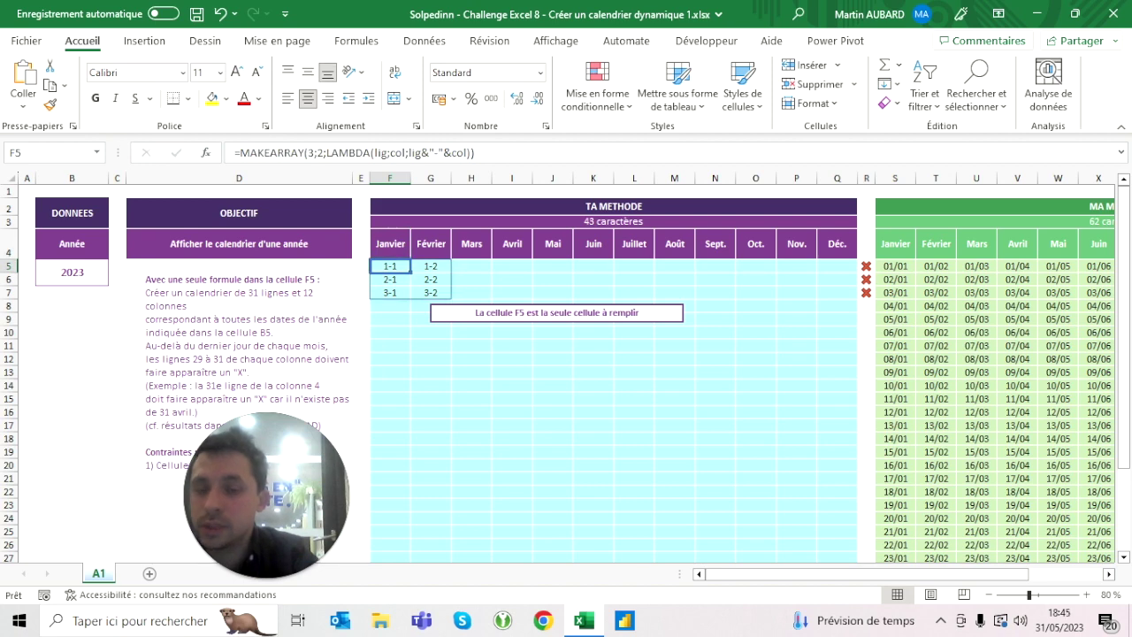
pyautogui.click(440, 152)
pyautogui.press('BackSpace')
pyautogui.write('/')
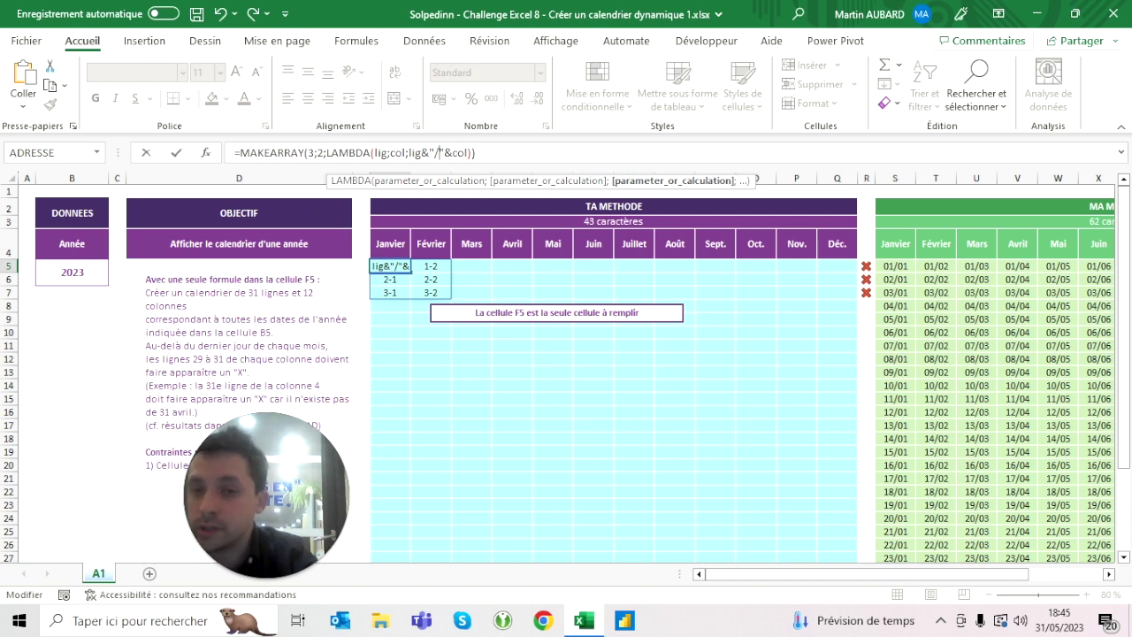
pyautogui.press('Return')
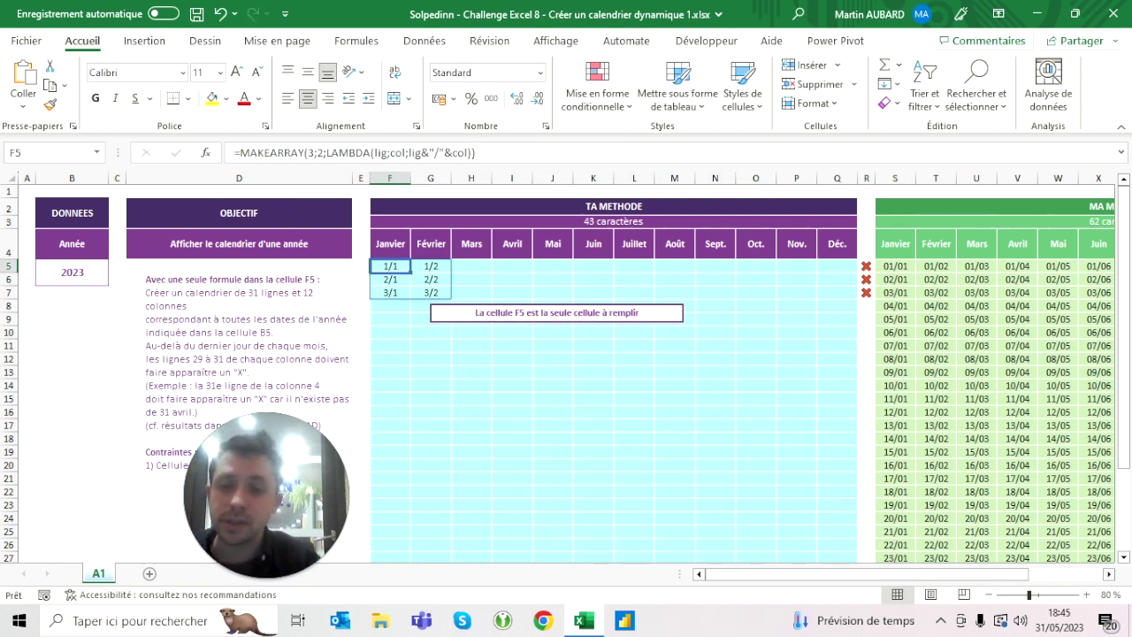
pyautogui.click(430, 291)
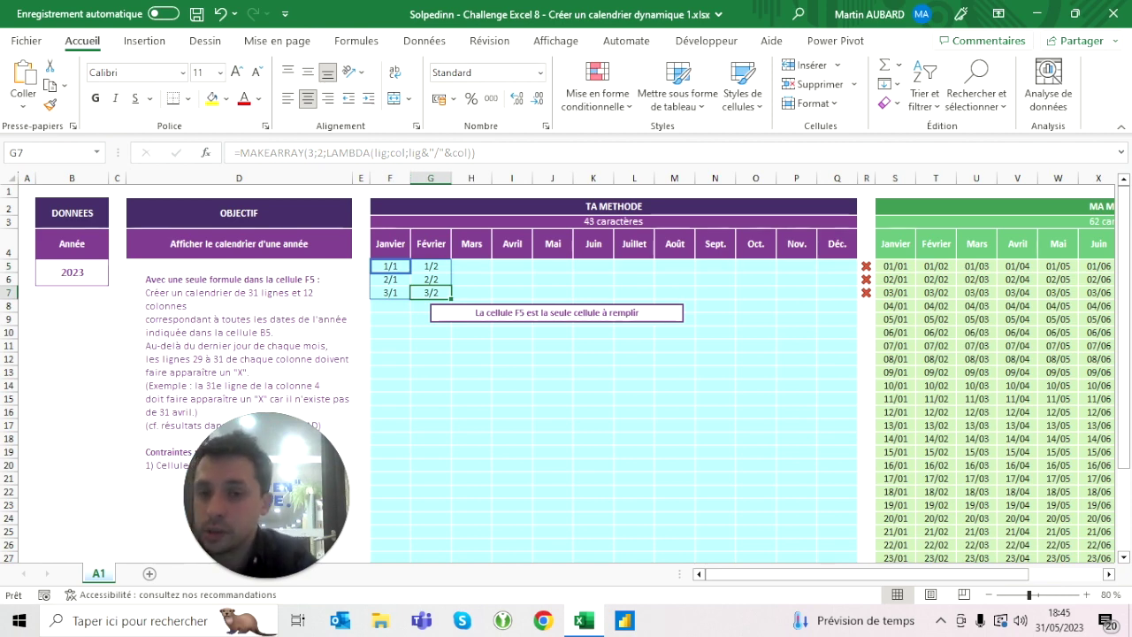
pyautogui.click(390, 243)
pyautogui.click(390, 265)
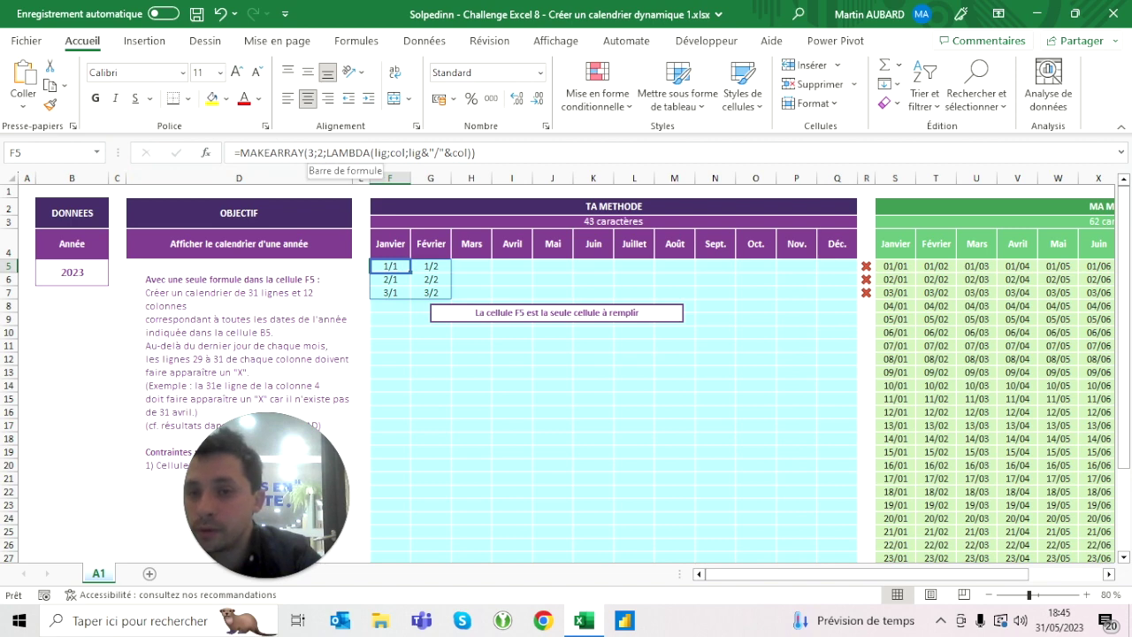
# Change the MAKEARRAY rows argument from 3 to 31.
pyautogui.click(315, 152)
pyautogui.press('BackSpace')
pyautogui.write('31')
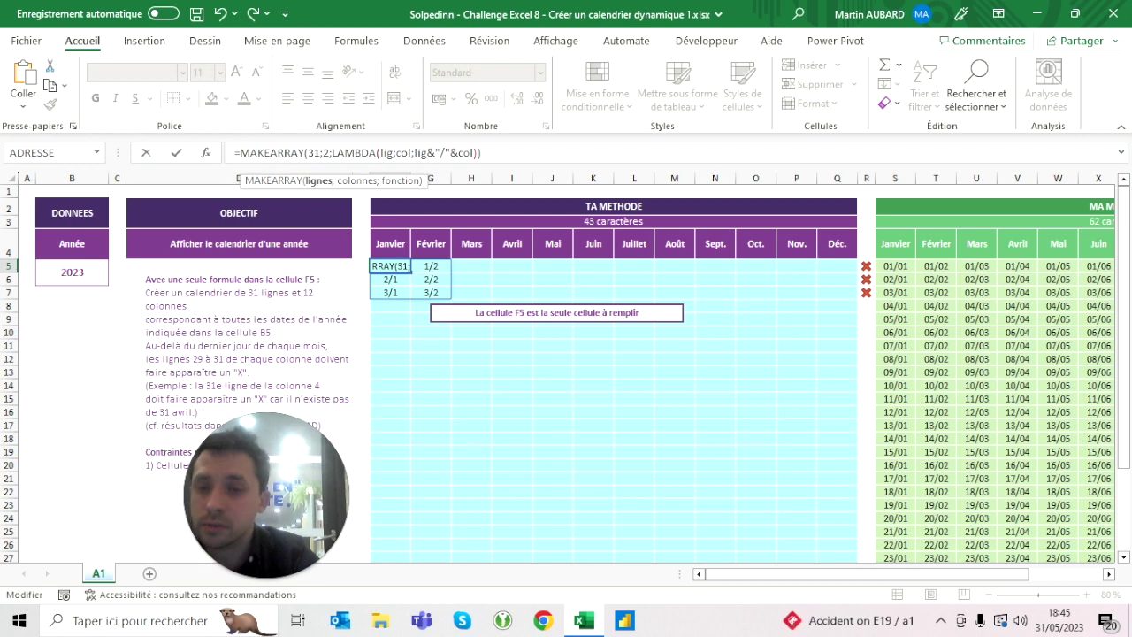
# Confirm 31 rows, then raise the columns argument from 2 to 12.
pyautogui.press('Return')
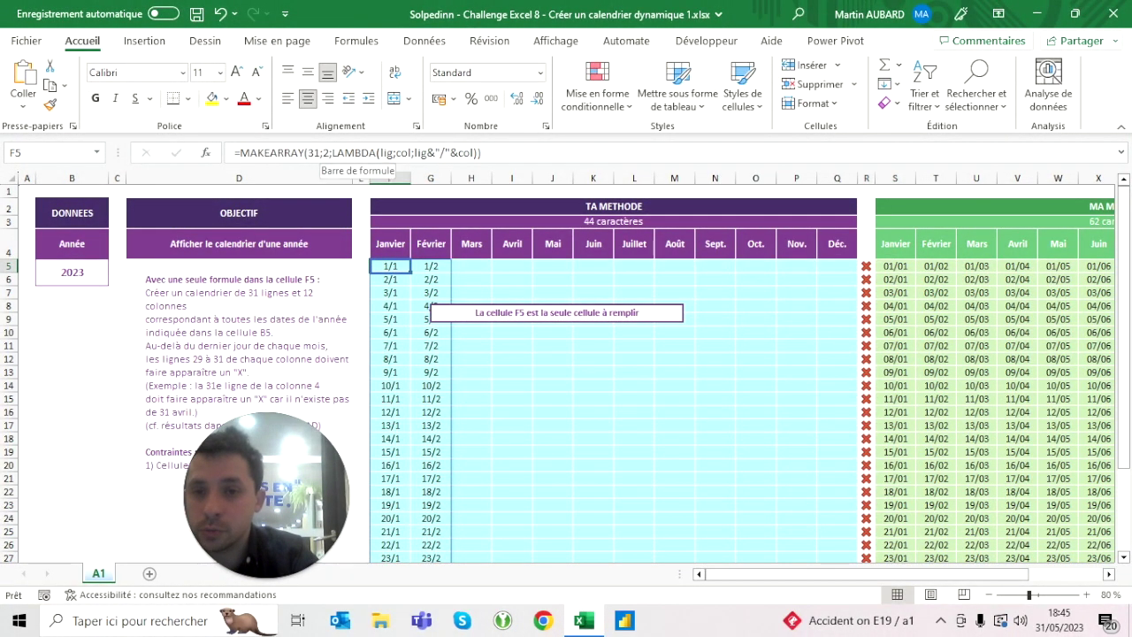
pyautogui.click(322, 152)
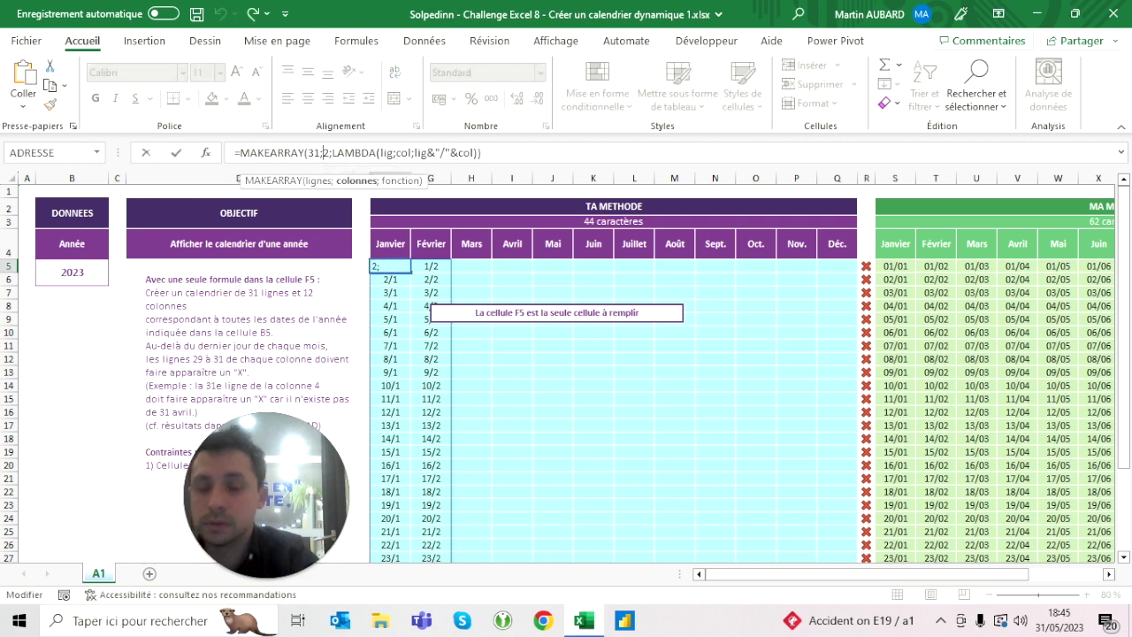
pyautogui.write('1')
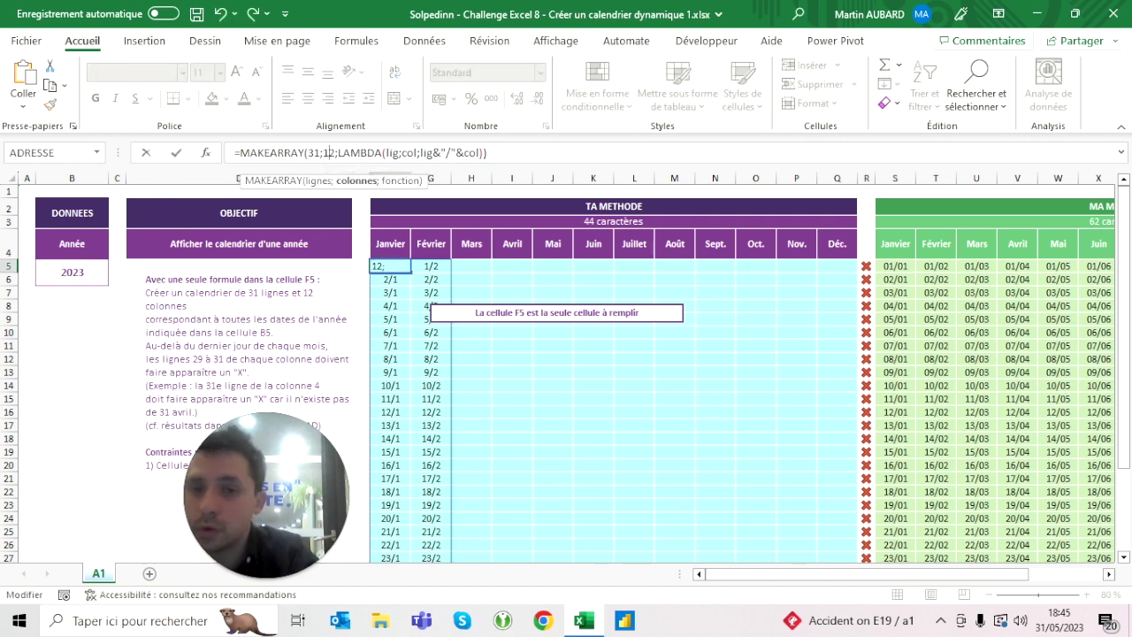
pyautogui.hotkey('ctrl', 'Return')
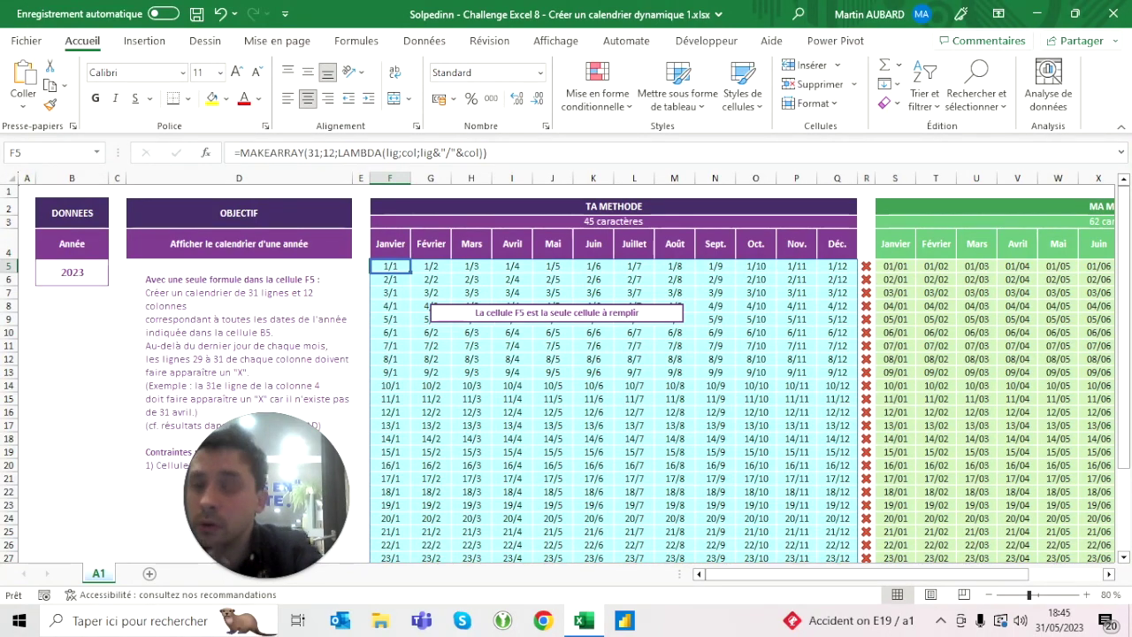
pyautogui.click(540, 72)
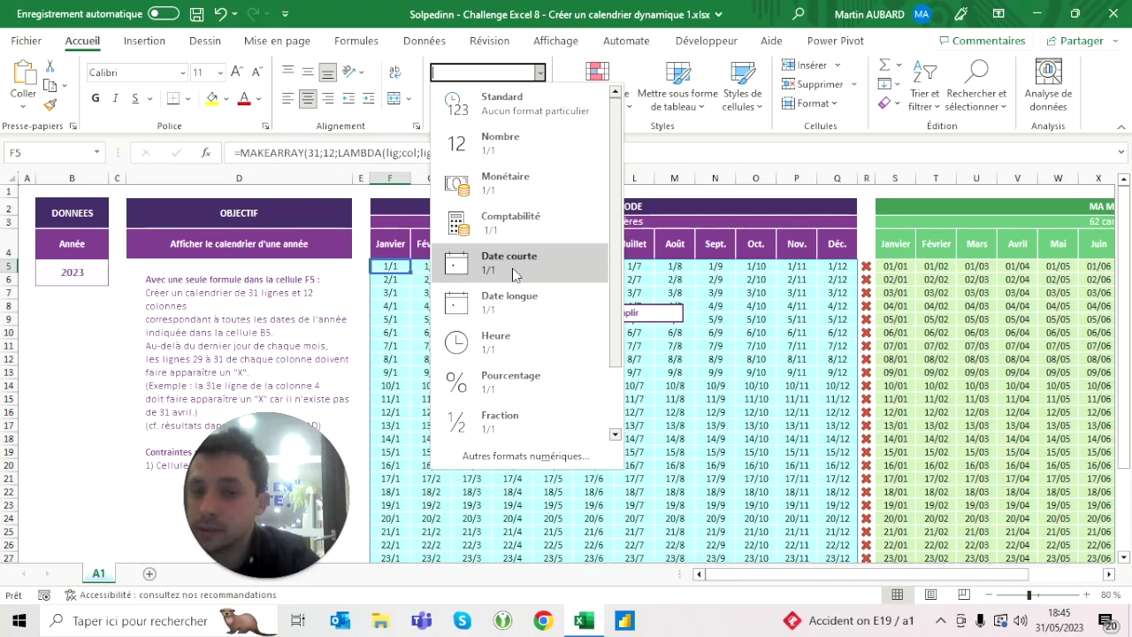
pyautogui.press('Escape')
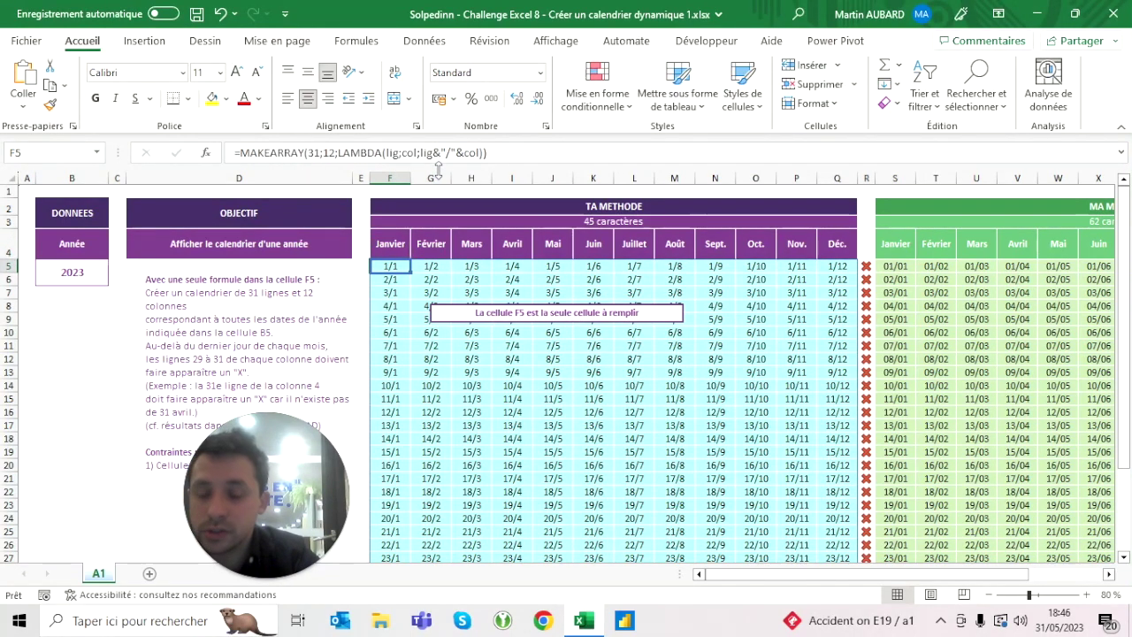
# Wrap lig&"/"&col in parentheses and multiply by 1 to turn labels into dates.
pyautogui.click(485, 152)
pyautogui.write(')')
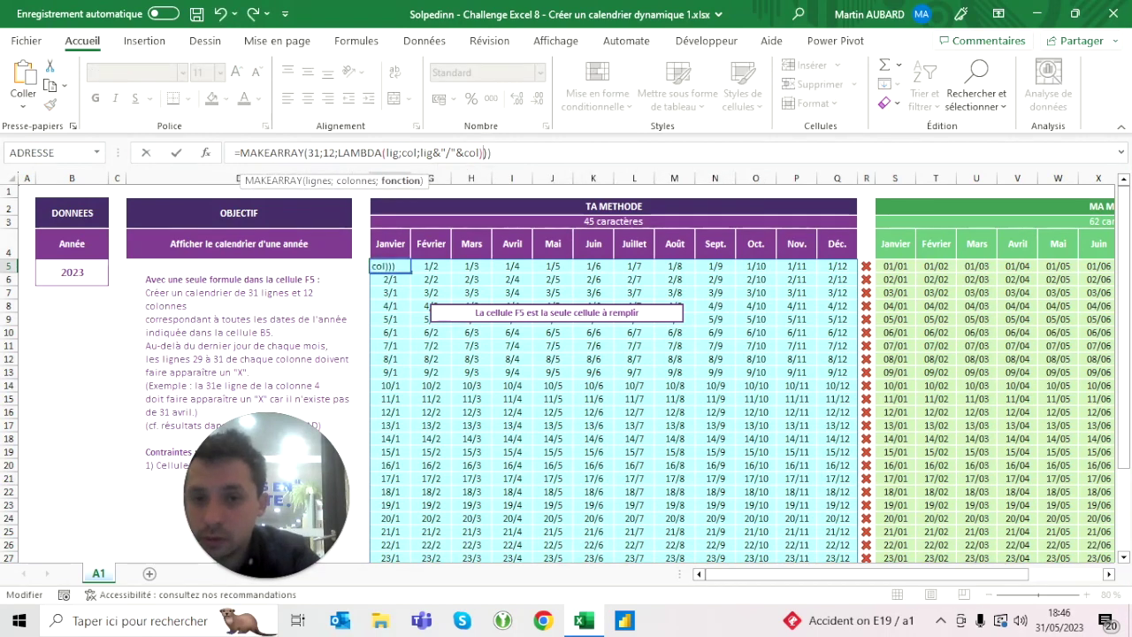
pyautogui.click(421, 152)
pyautogui.write('(')
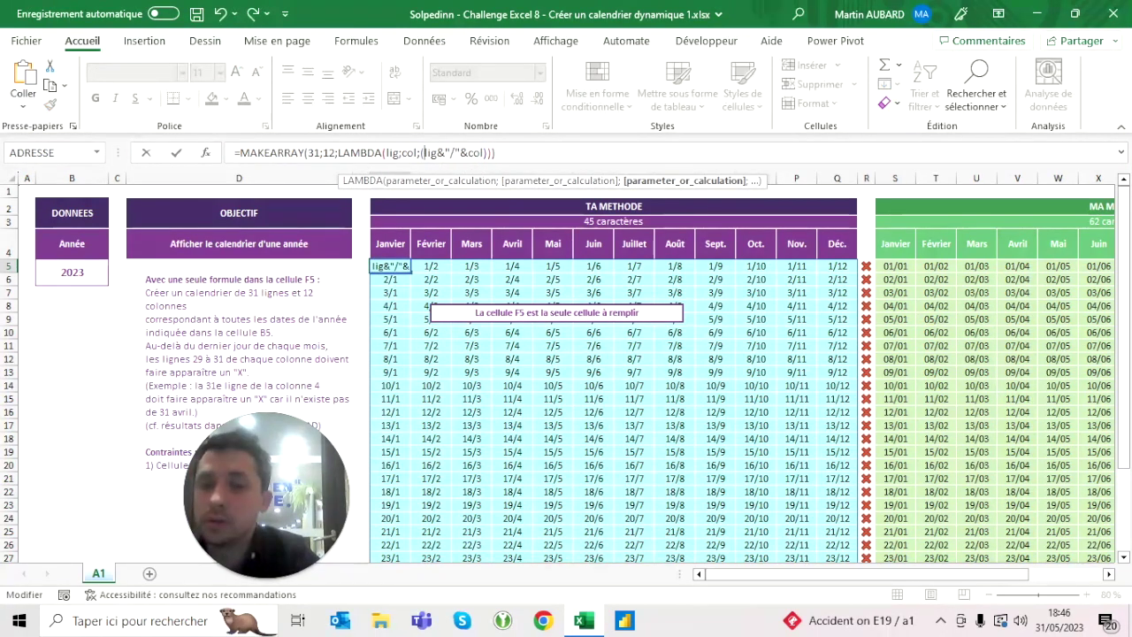
pyautogui.click(488, 152)
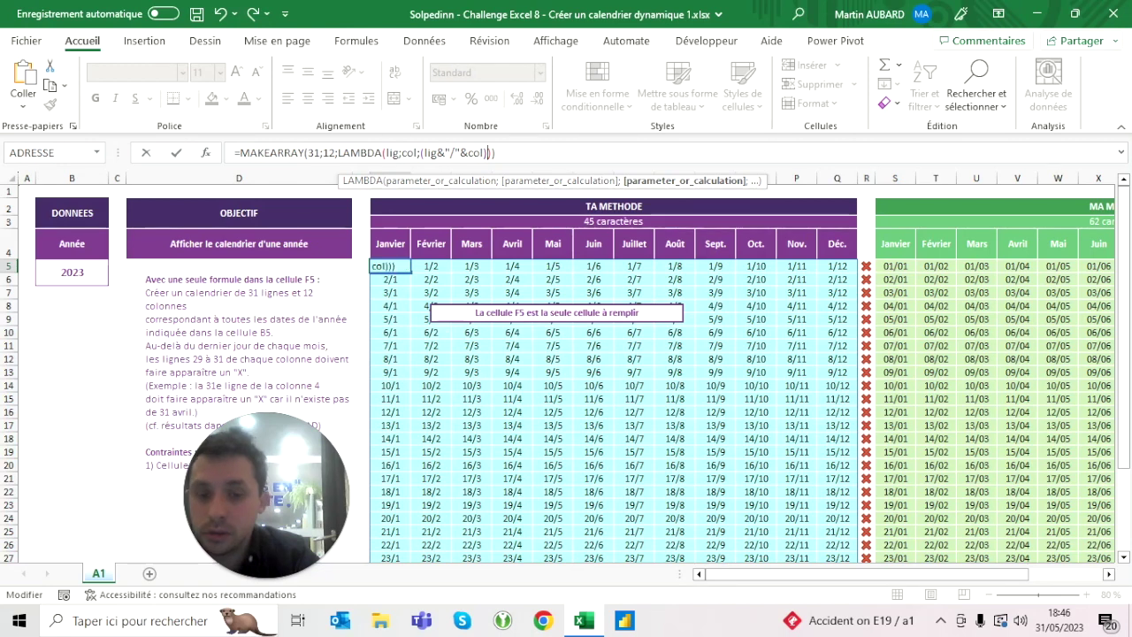
pyautogui.write('*1')
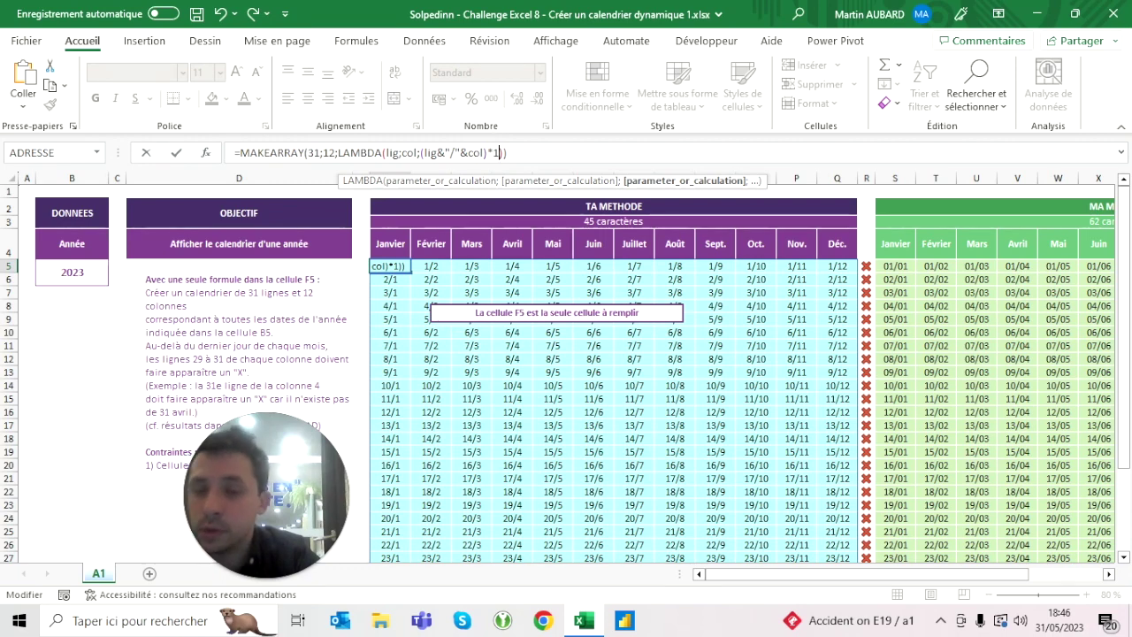
pyautogui.press('Return')
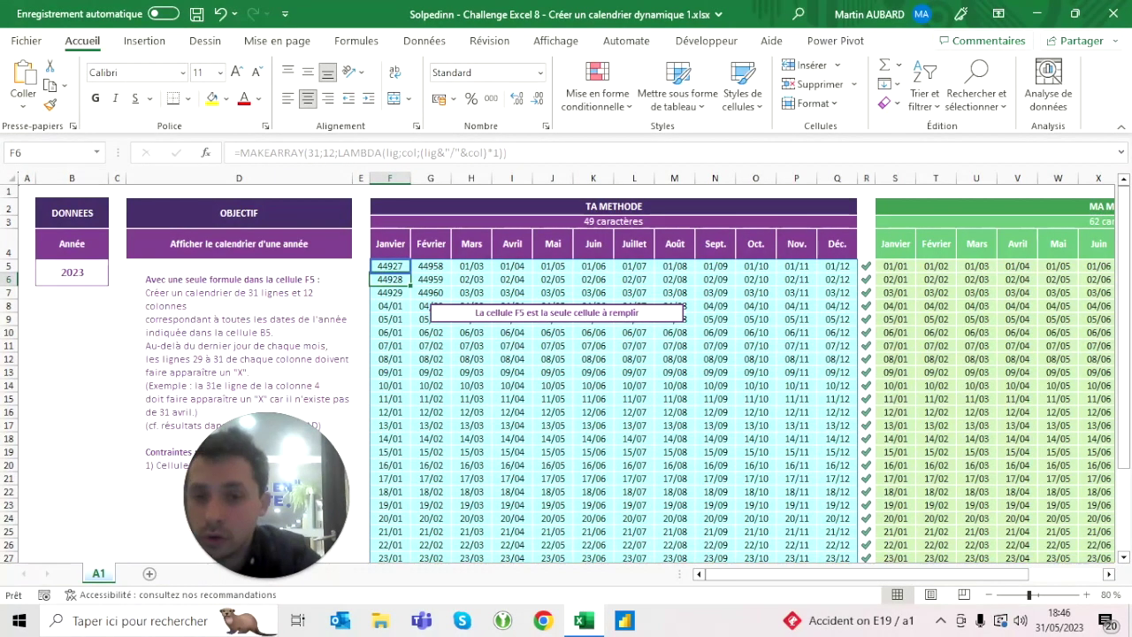
pyautogui.moveTo(389, 265); pyautogui.dragTo(430, 292)
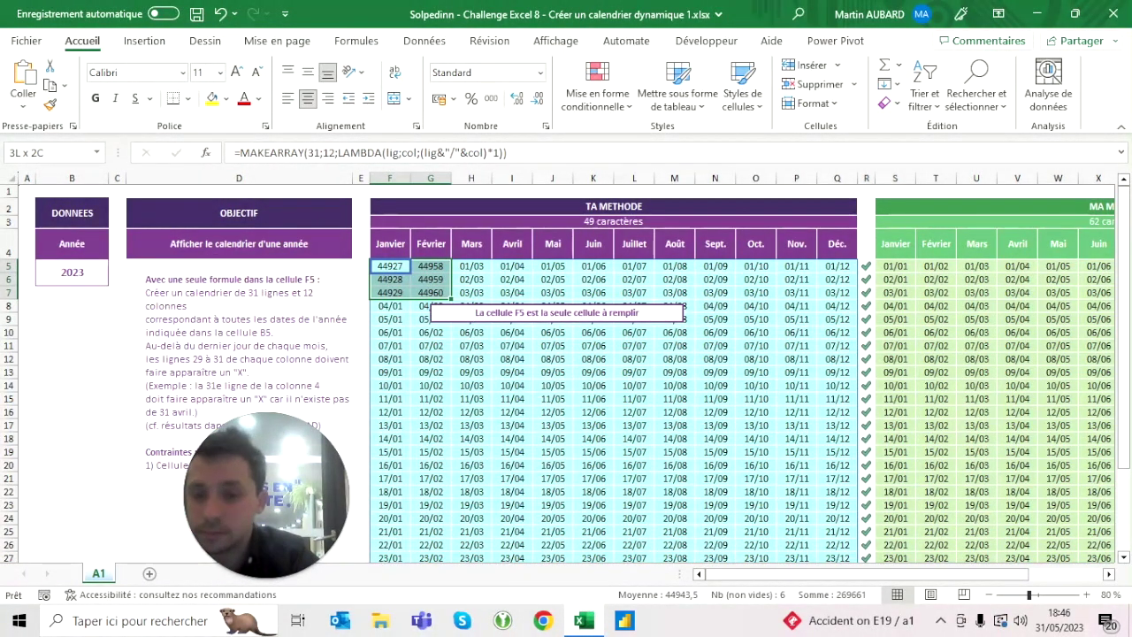
pyautogui.click(72, 272)
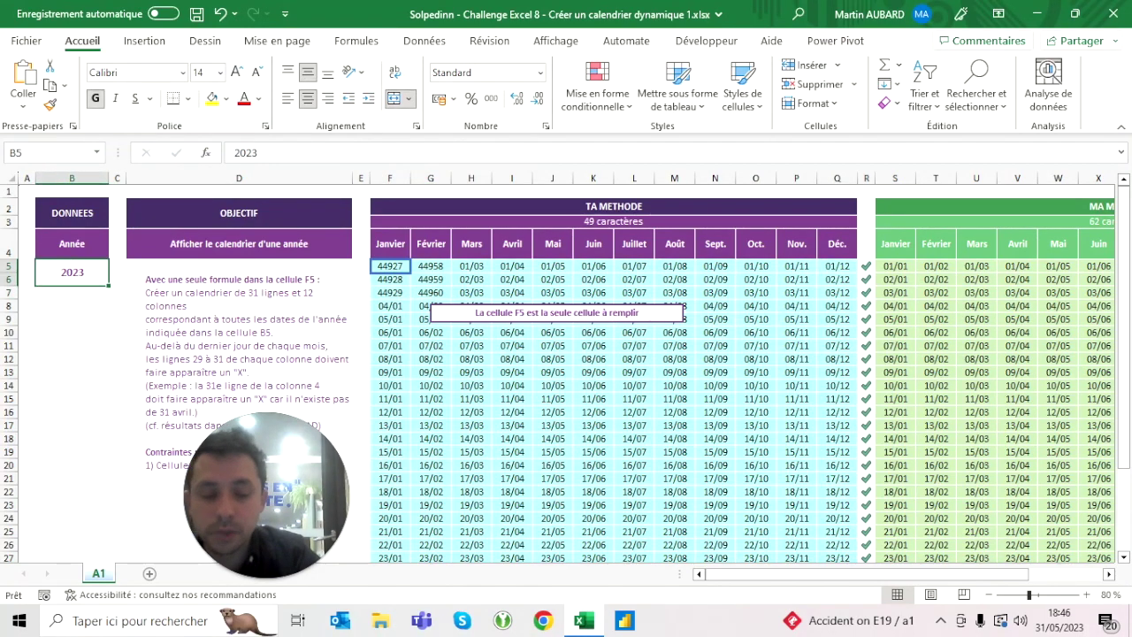
# Try 2000 as the year in B5, then undo to restore 2023.
pyautogui.write('2000')
pyautogui.press('Return')
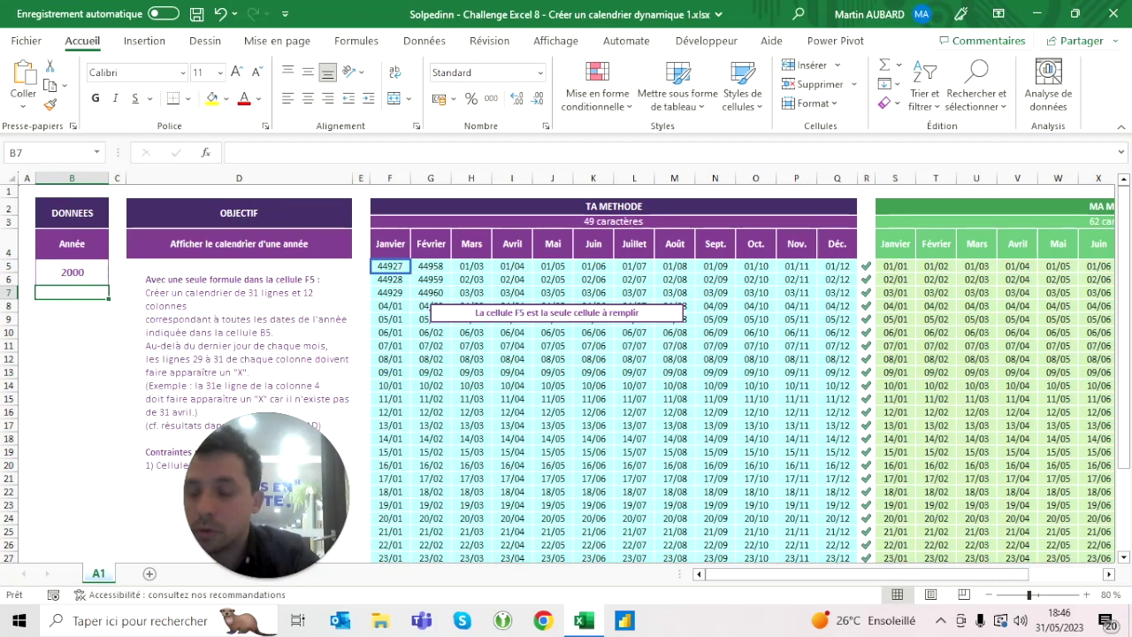
pyautogui.click(220, 13)
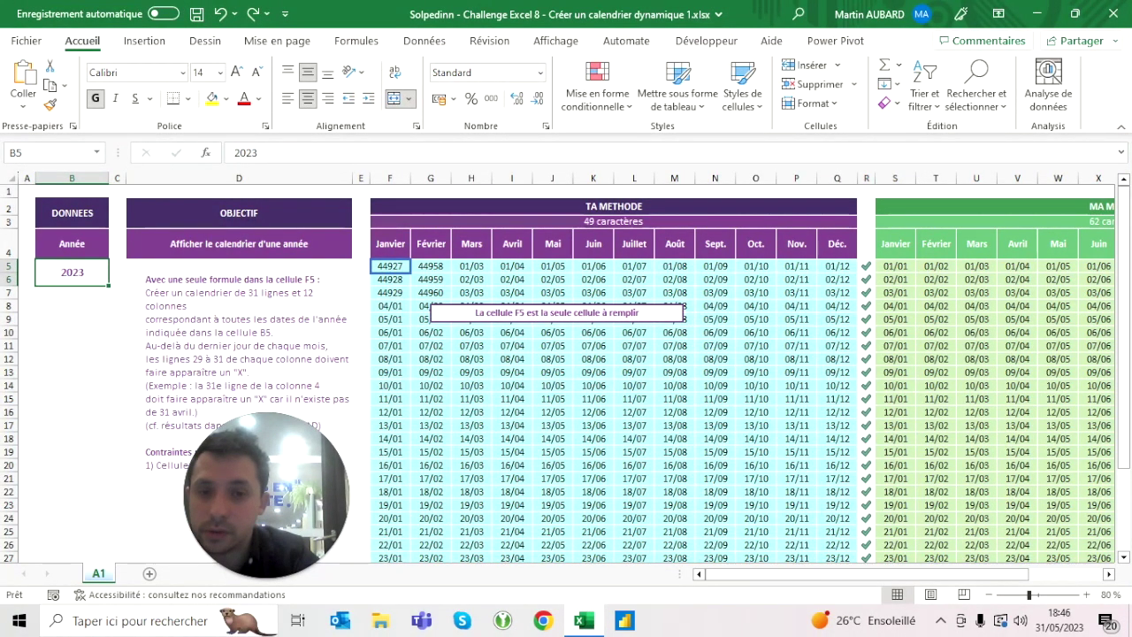
# Append &"/"&B5 after col so each label includes the year from B5.
pyautogui.click(390, 266)
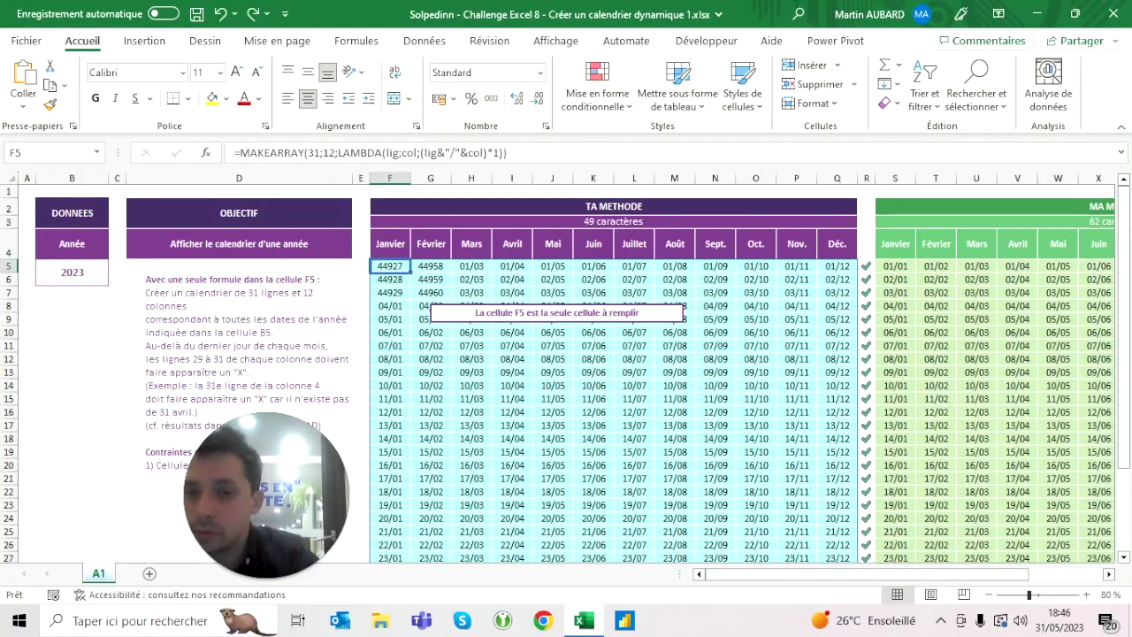
pyautogui.click(485, 152)
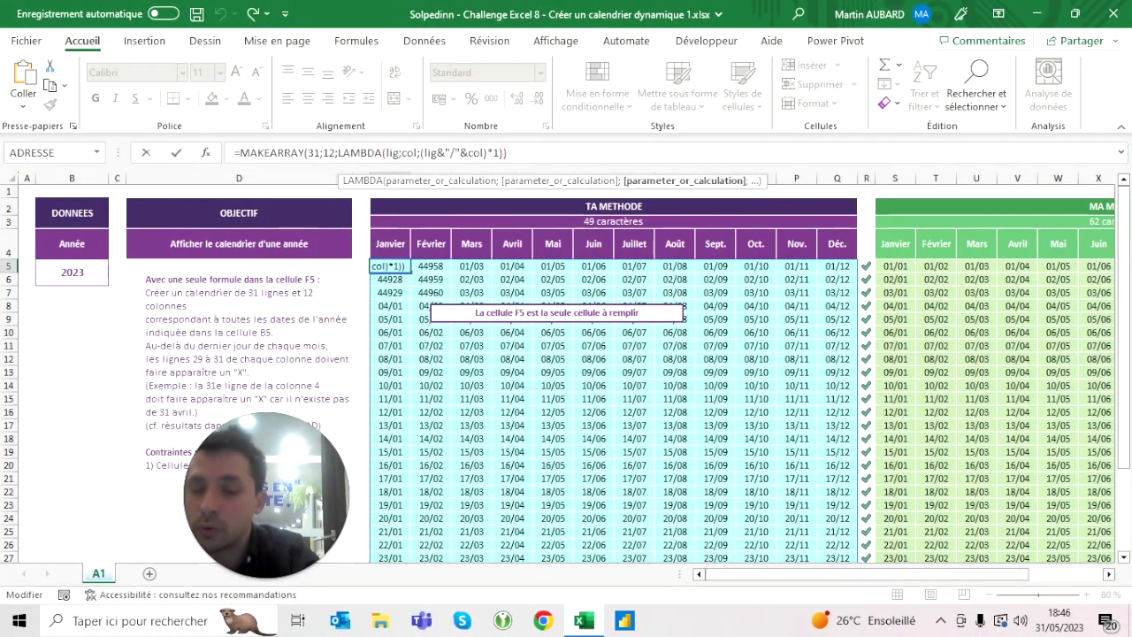
pyautogui.write('&"')
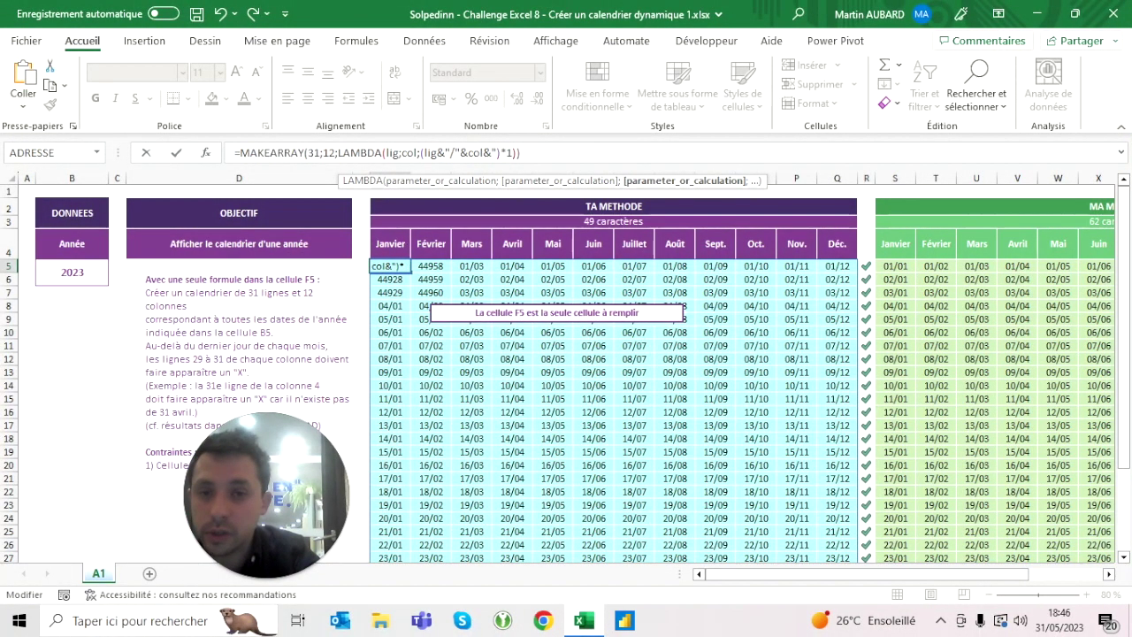
pyautogui.write('/"&')
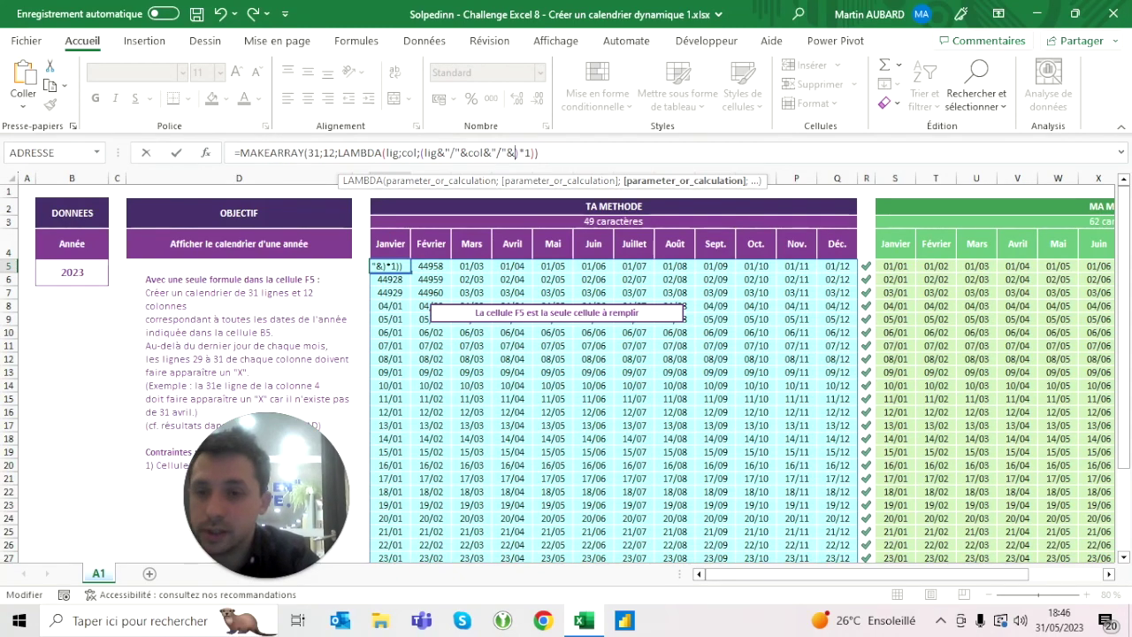
pyautogui.click(72, 272)
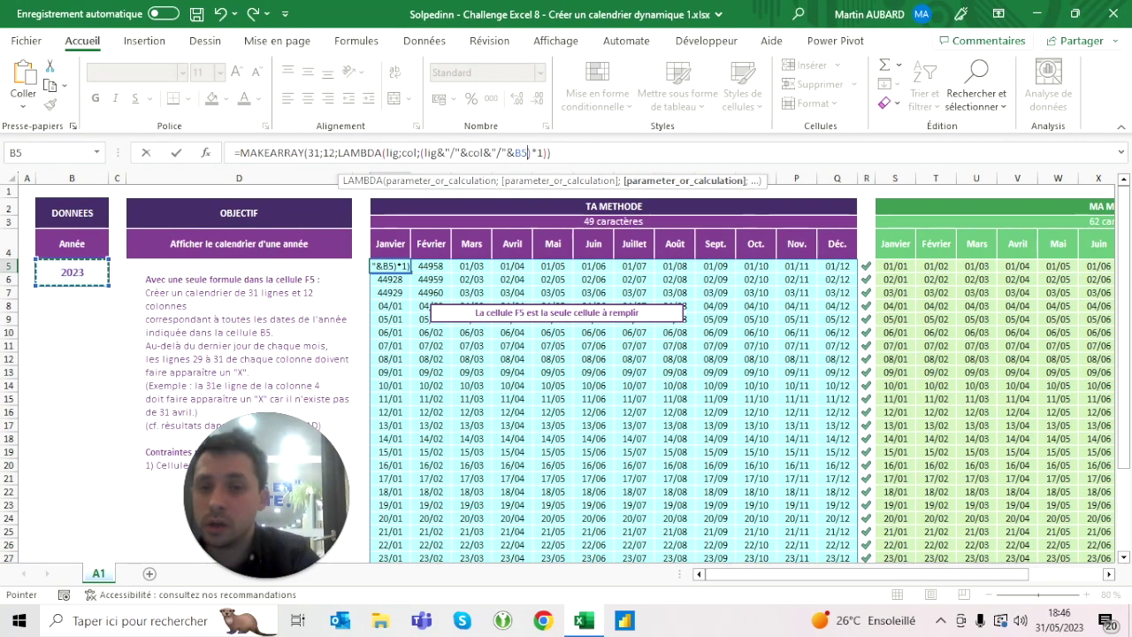
pyautogui.hotkey('ctrl', 'Return')
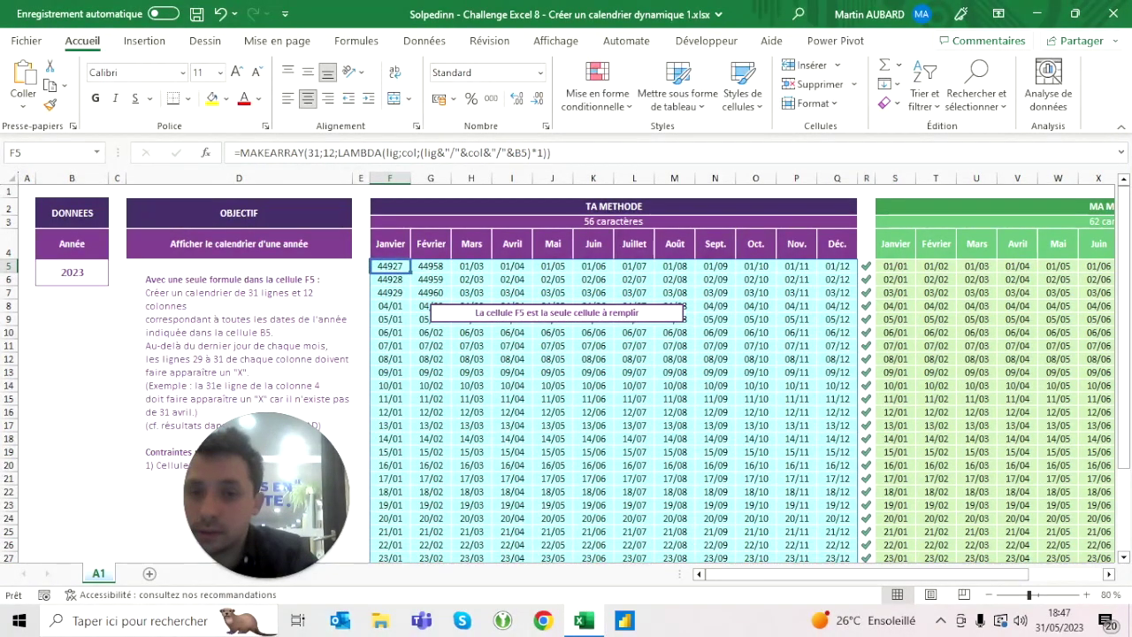
pyautogui.click(473, 152)
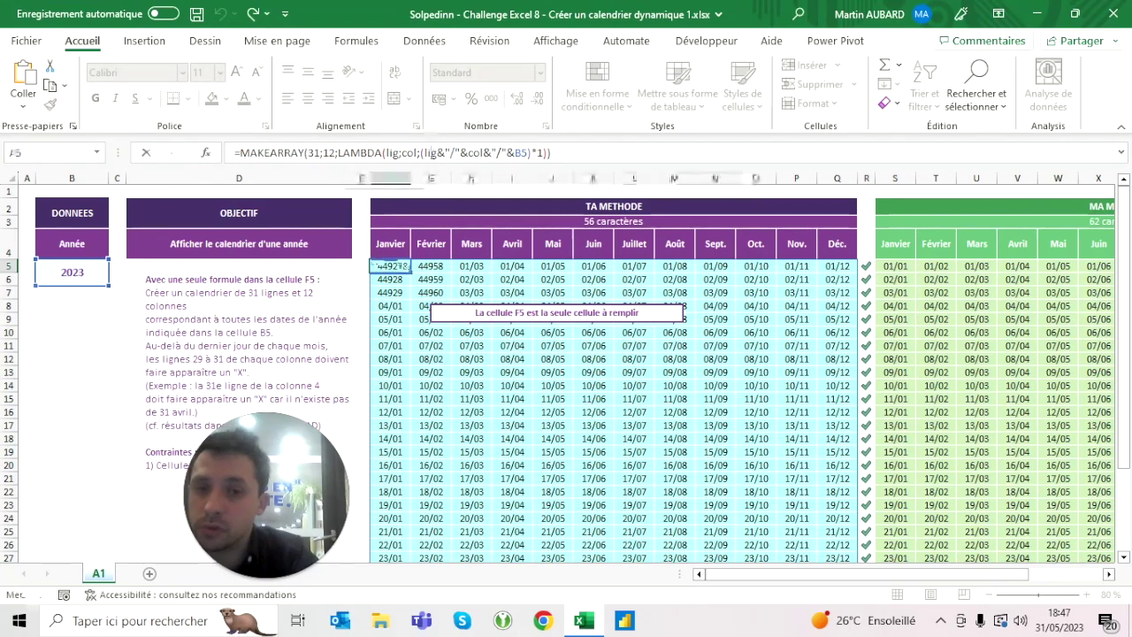
pyautogui.click(521, 152)
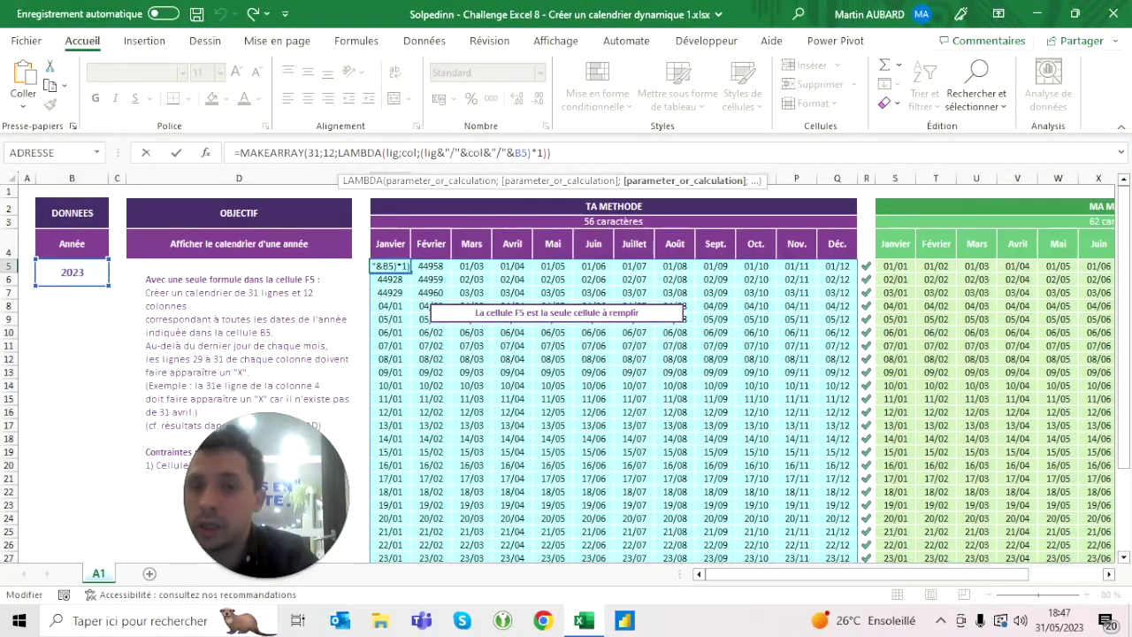
pyautogui.press('Escape')
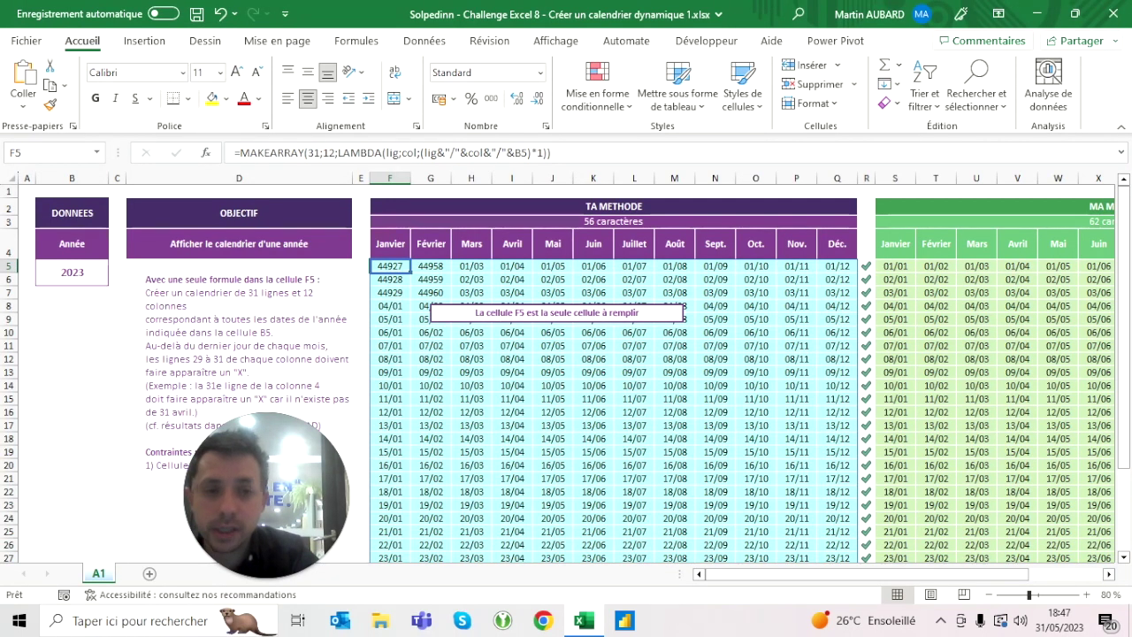
# Inspect the February column and widen column G to reveal the #VALEUR! errors.
pyautogui.scroll(-6, 610, 372)
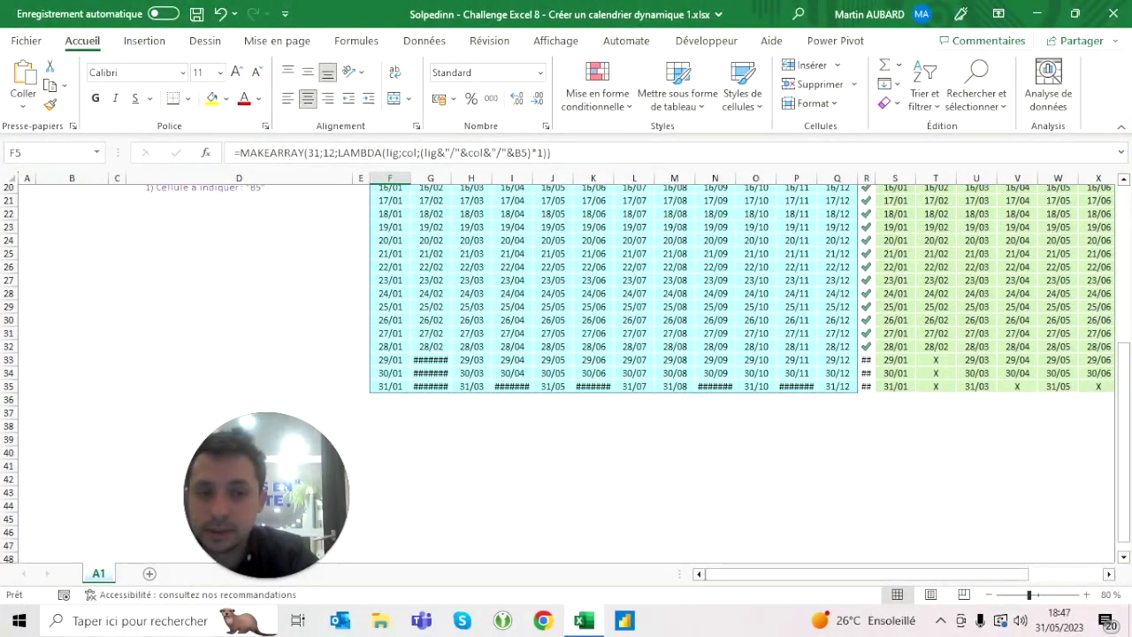
pyautogui.scroll(2, 610, 371)
pyautogui.click(431, 389)
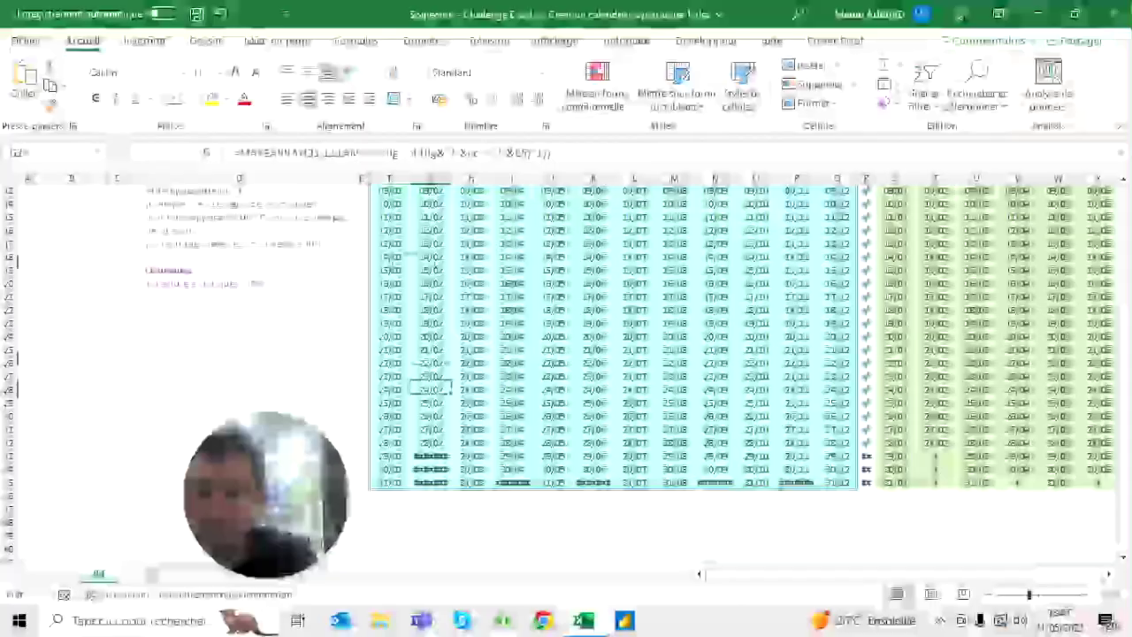
pyautogui.click(539, 73)
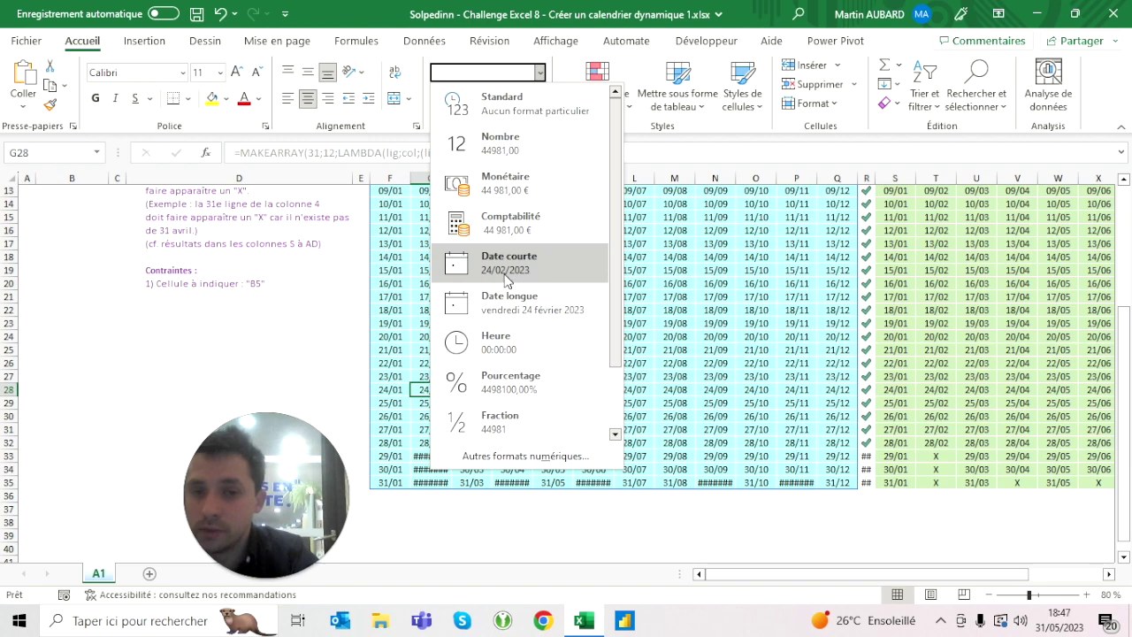
pyautogui.press('Escape')
pyautogui.scroll(3, 610, 372)
pyautogui.scroll(-4, 610, 372)
pyautogui.click(428, 425)
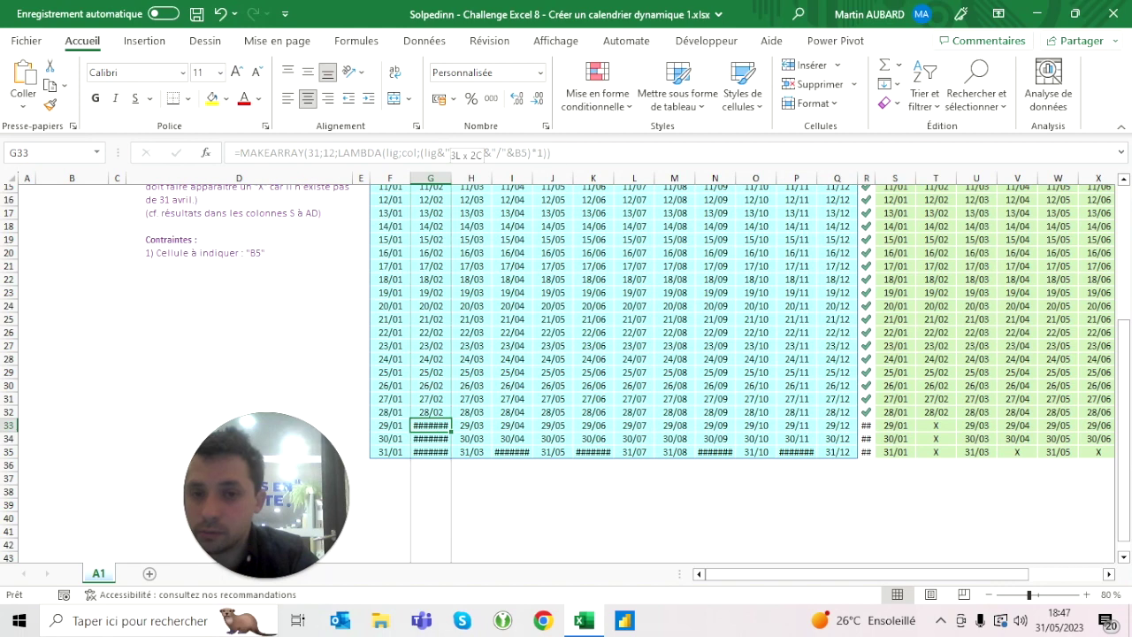
pyautogui.moveTo(451, 177); pyautogui.dragTo(705, 178)
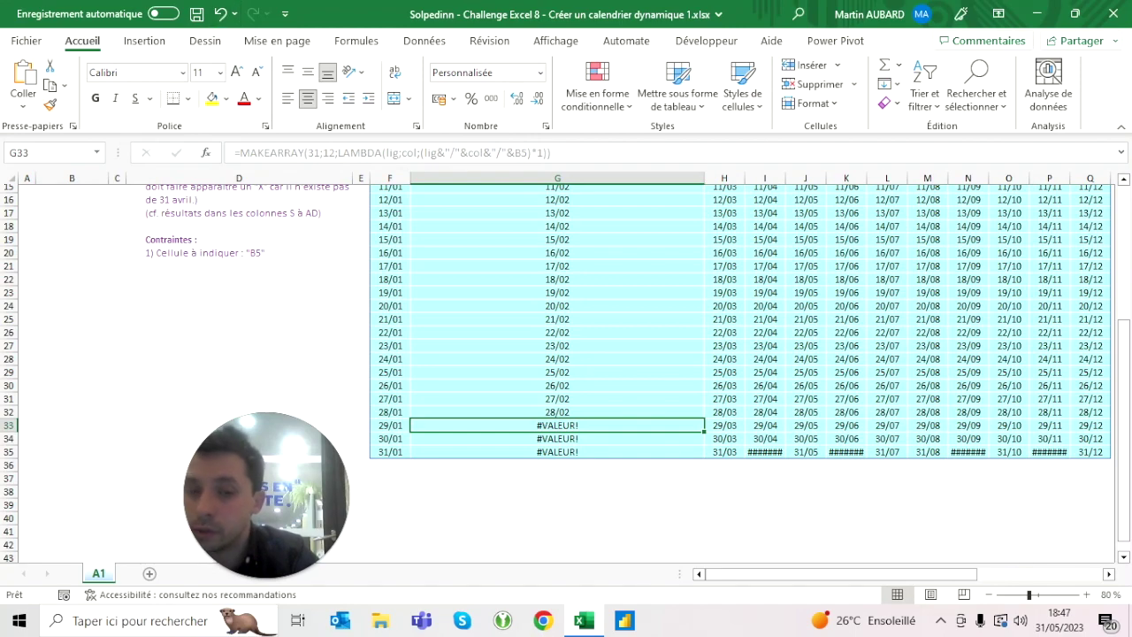
pyautogui.click(557, 451)
# Undo three times, reverting F5 to (lig&"/"&col)*1 without the year.
pyautogui.click(221, 14)
pyautogui.click(221, 14)
pyautogui.click(221, 14)
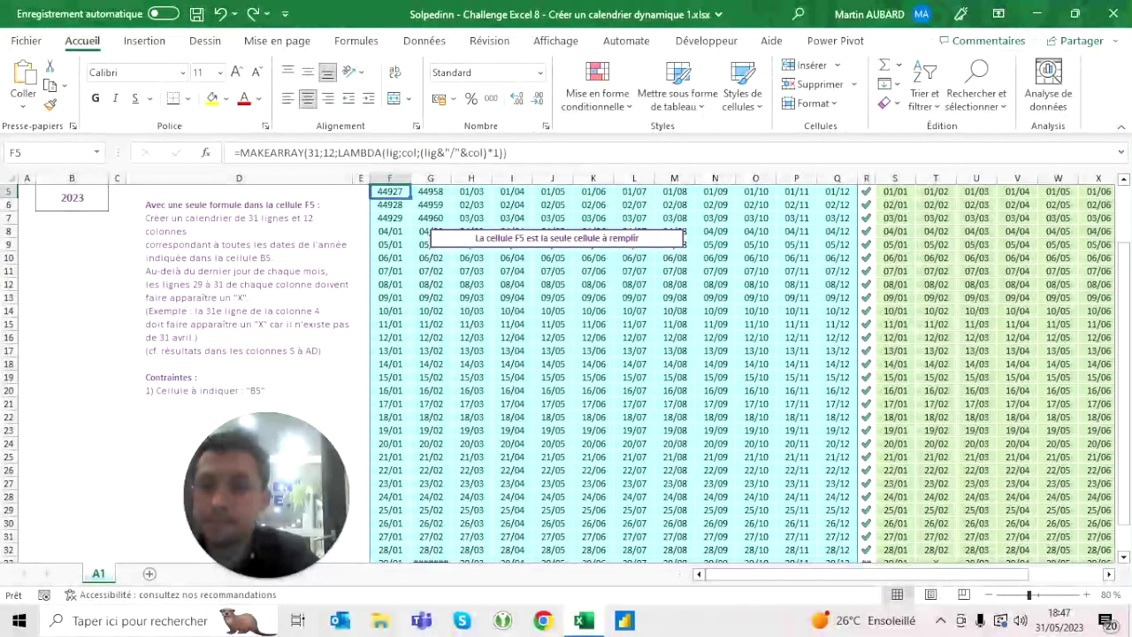
# Redo the &"/"&B5 year edit, then begin adding SIERREUR(…;"") before the concatenation.
pyautogui.click(252, 14)
pyautogui.scroll(2, 566, 375)
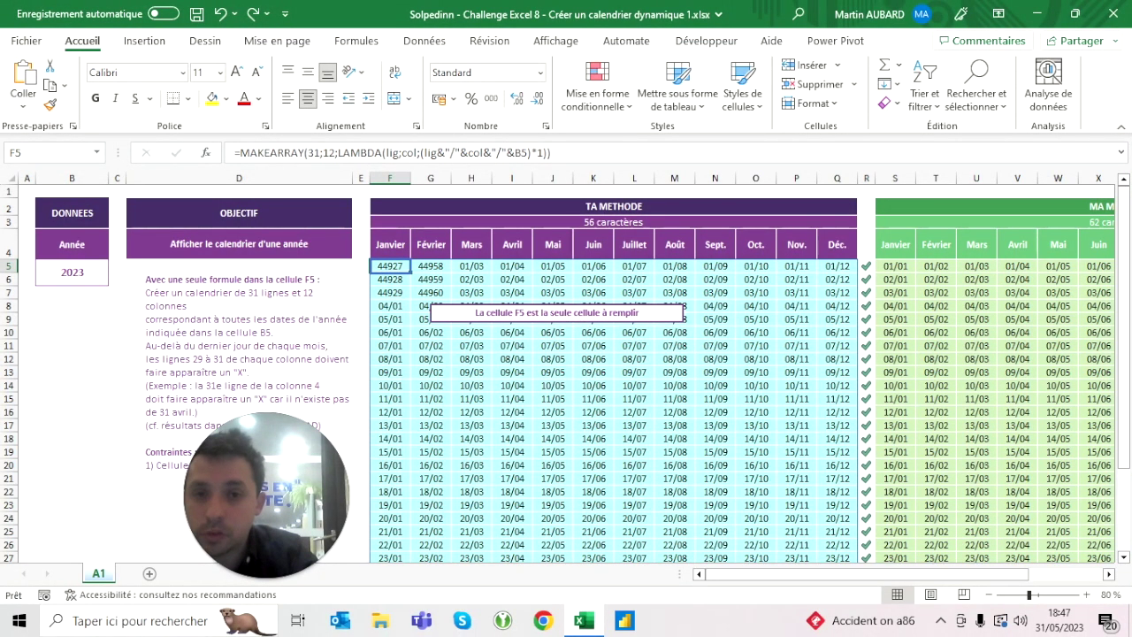
pyautogui.click(422, 152)
pyautogui.write('s')
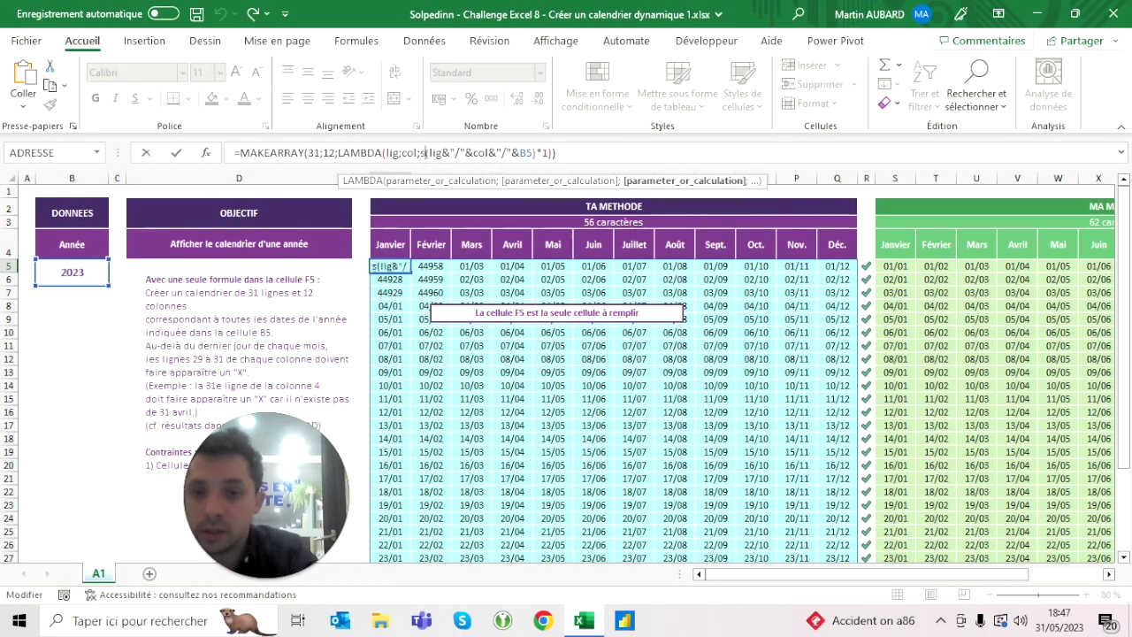
pyautogui.write('ierreur(')
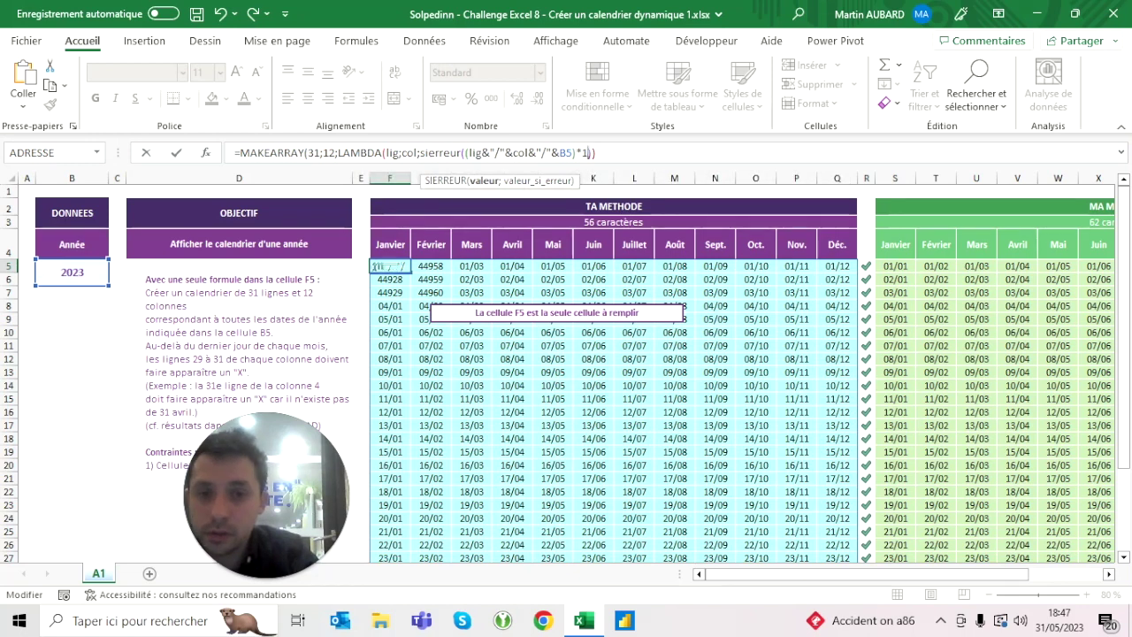
pyautogui.write(';')
pyautogui.write('"')
pyautogui.write(')')
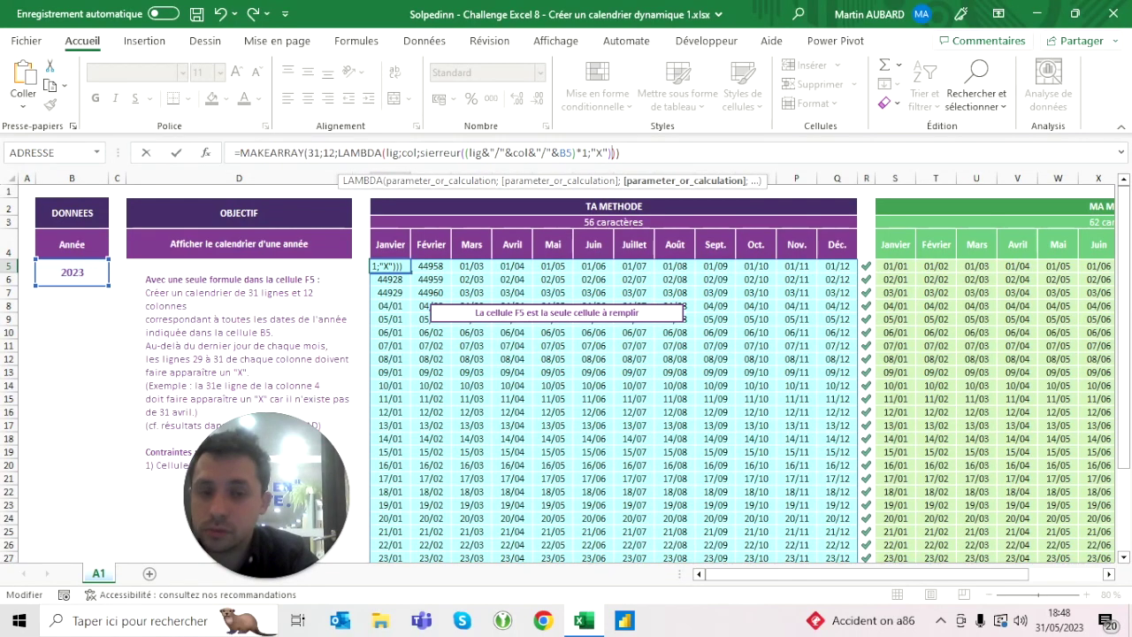
# Commit the SIERREUR formula with the "X" fallback and verify G33 (29 February) shows X.
pyautogui.press('Return')
pyautogui.hotkey('ctrl', 'Down')
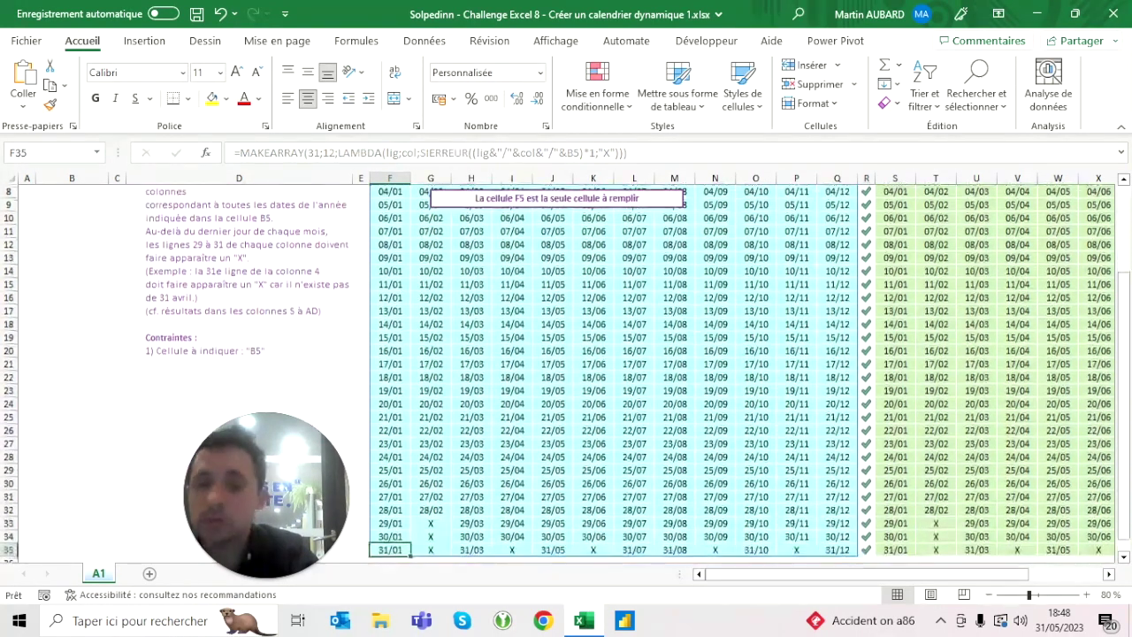
pyautogui.press('Up')
pyautogui.press('Right')
pyautogui.press('Up')
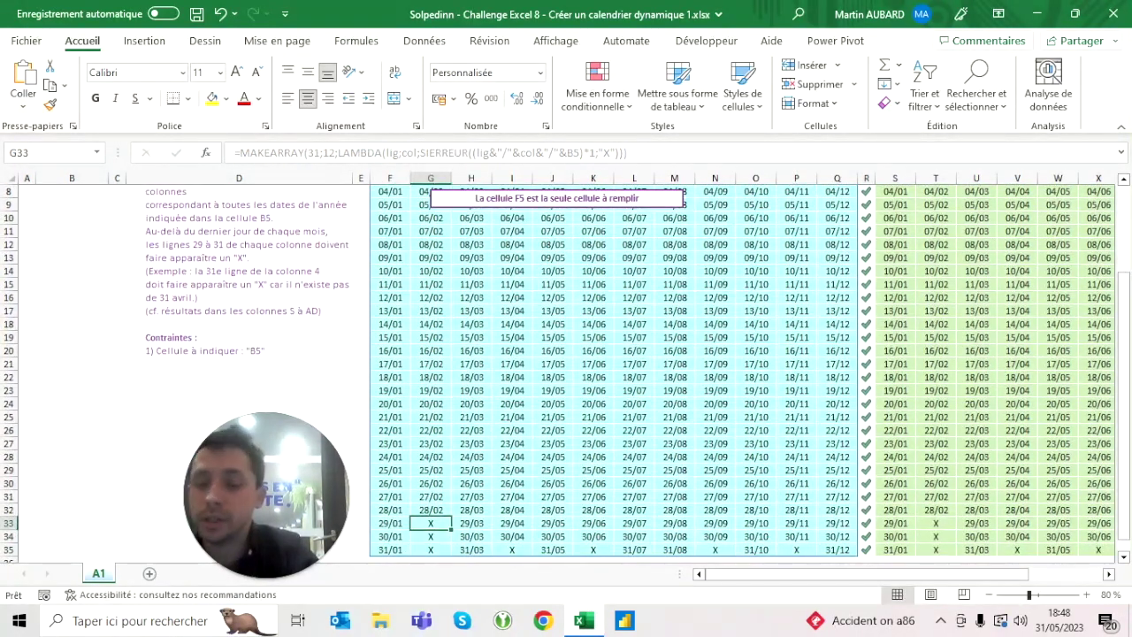
pyautogui.press('Down')
pyautogui.press('Down')
pyautogui.press('Up')
pyautogui.press('Up')
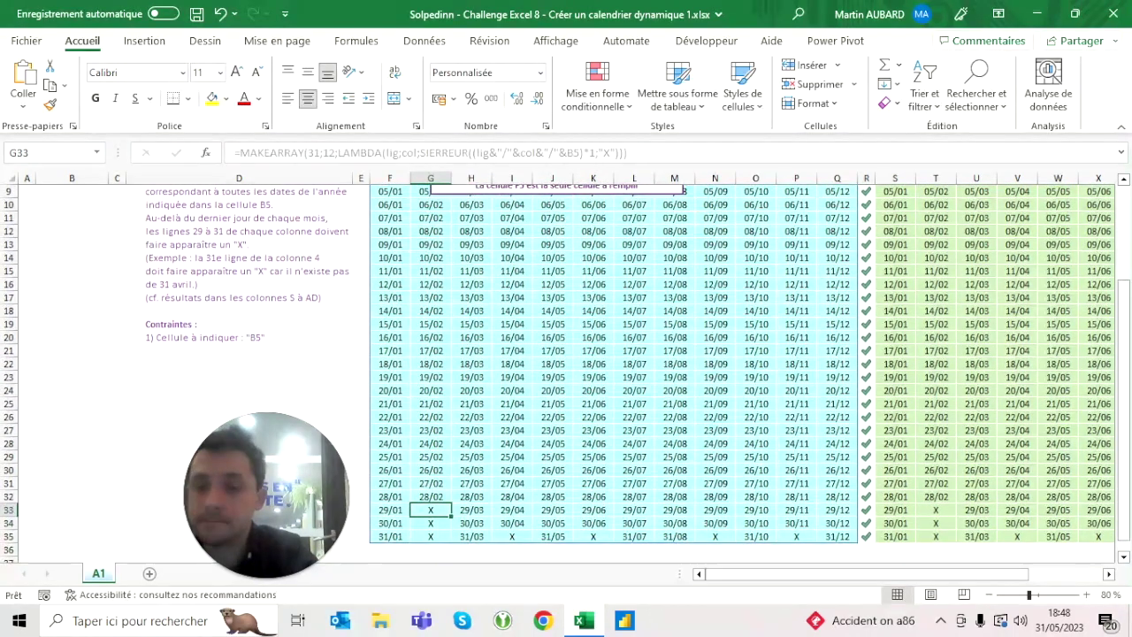
pyautogui.press('Left')
pyautogui.hotkey('ctrl', 'Up')
pyautogui.press('Up')
pyautogui.press('Down')
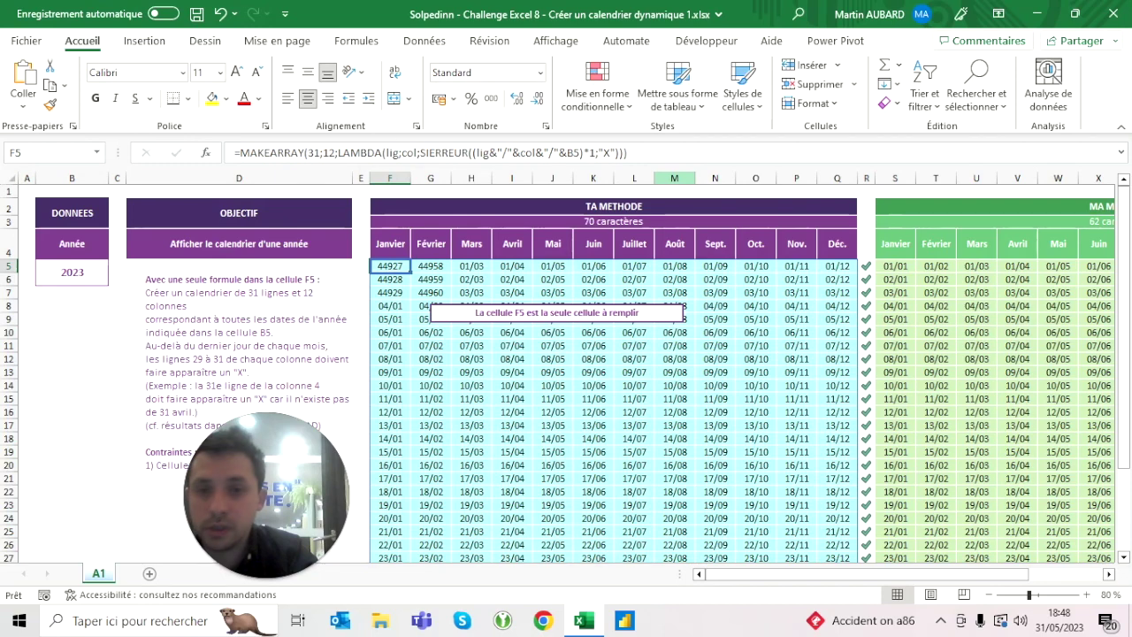
# Start shortening the lig parameter to l, then cancel to keep the original formula.
pyautogui.click(397, 153)
pyautogui.press('BackSpace')
pyautogui.press('BackSpace')
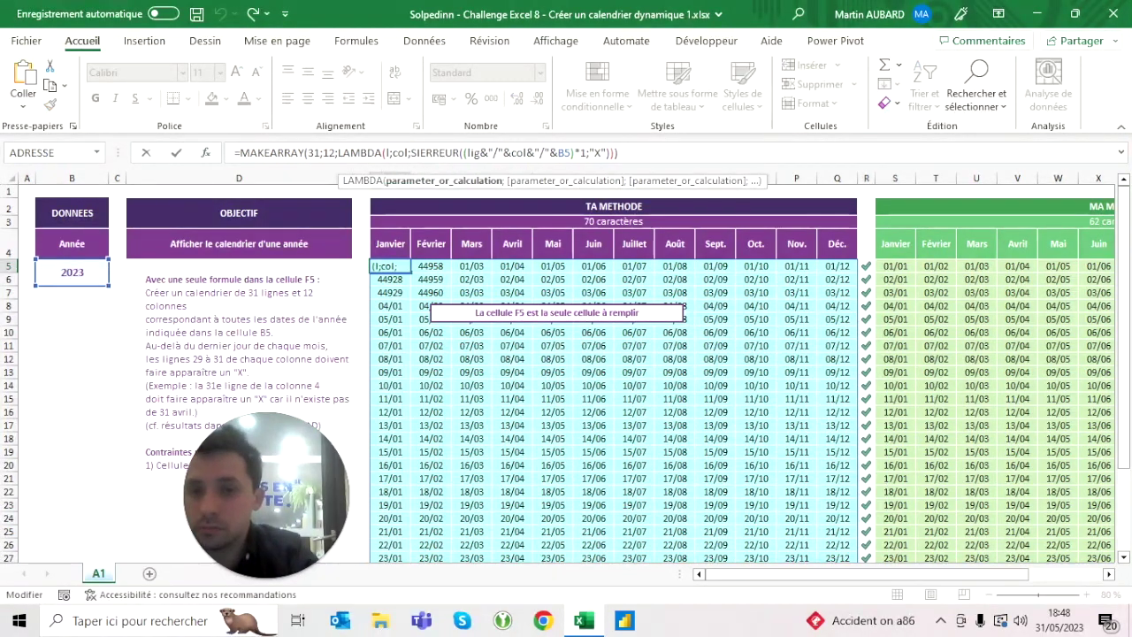
pyautogui.press('Escape')
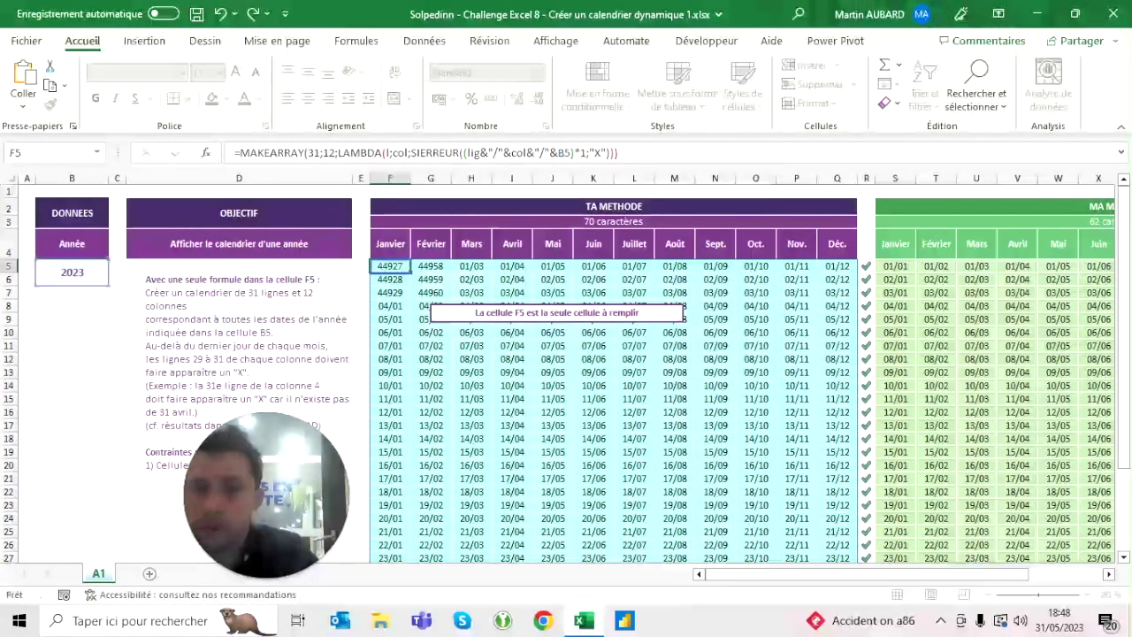
pyautogui.hscroll(5, 566, 367)
pyautogui.hscroll(1, 566, 367)
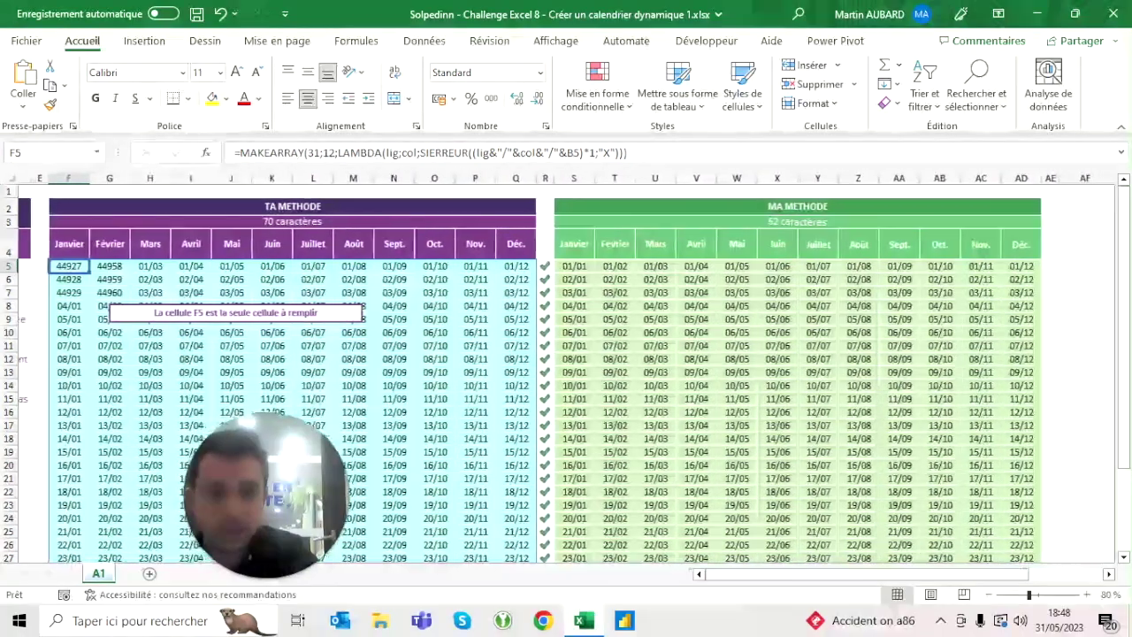
pyautogui.hscroll(-8, 566, 368)
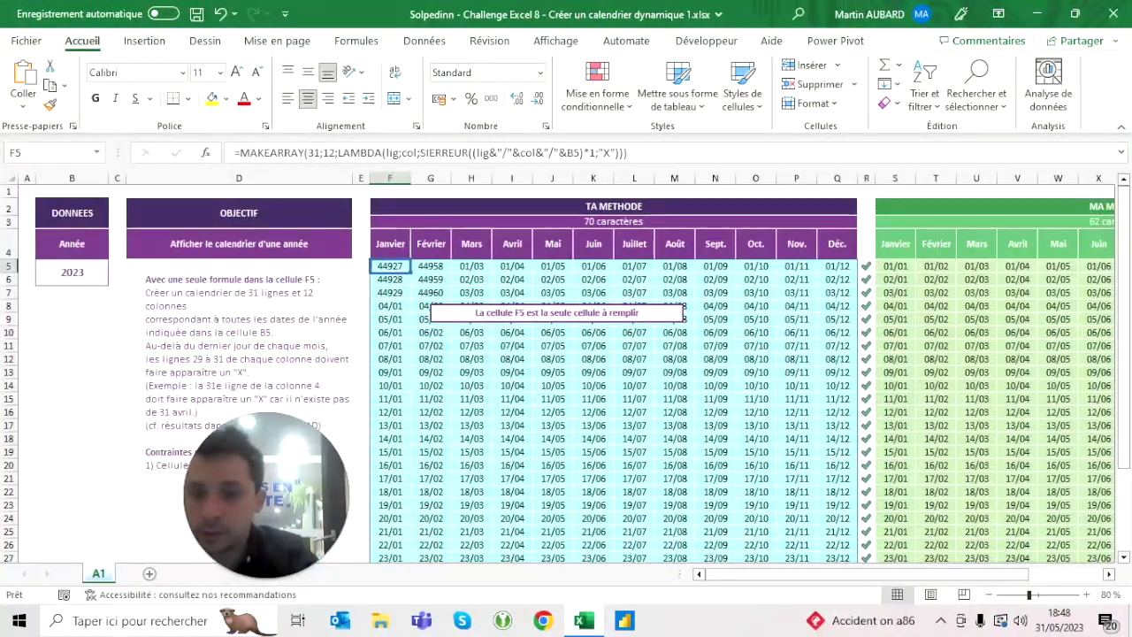
# Copy F8's dd/mm date format and paste only the formatting onto F5:G8.
pyautogui.click(389, 305)
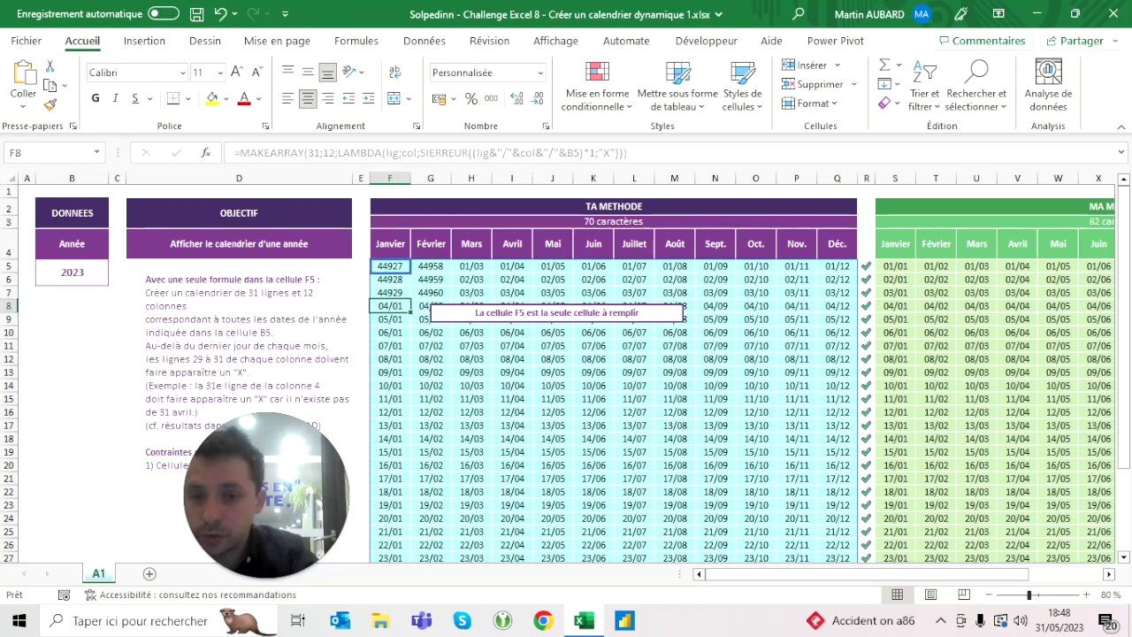
pyautogui.hotkey('ctrl', 'c')
pyautogui.moveTo(389, 266); pyautogui.dragTo(430, 305)
pyautogui.click(18, 111)
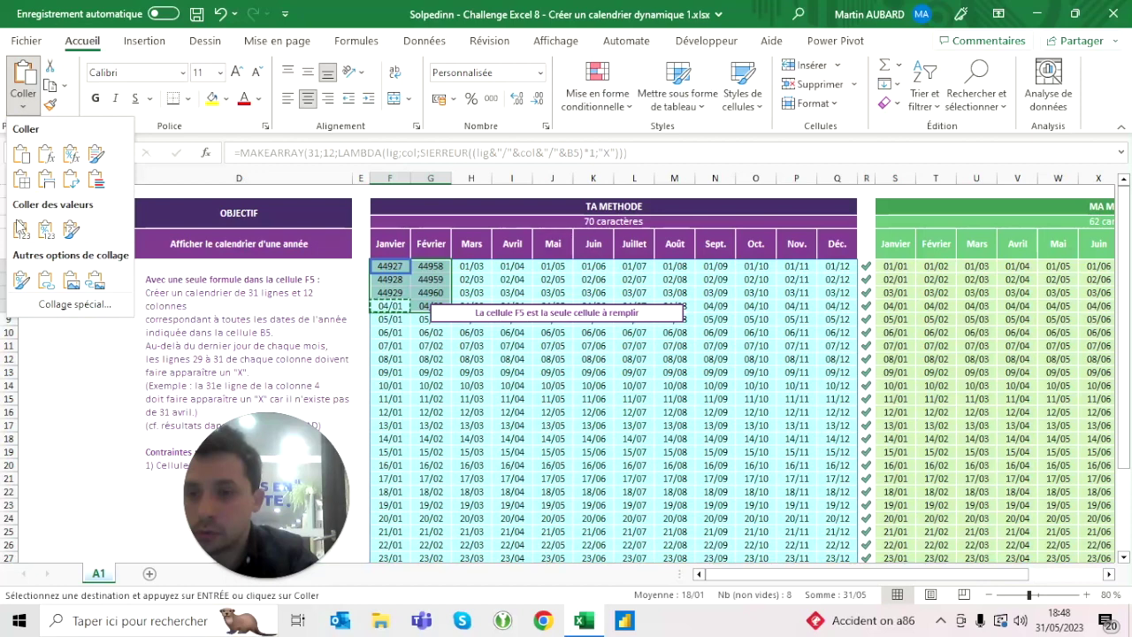
pyautogui.click(23, 281)
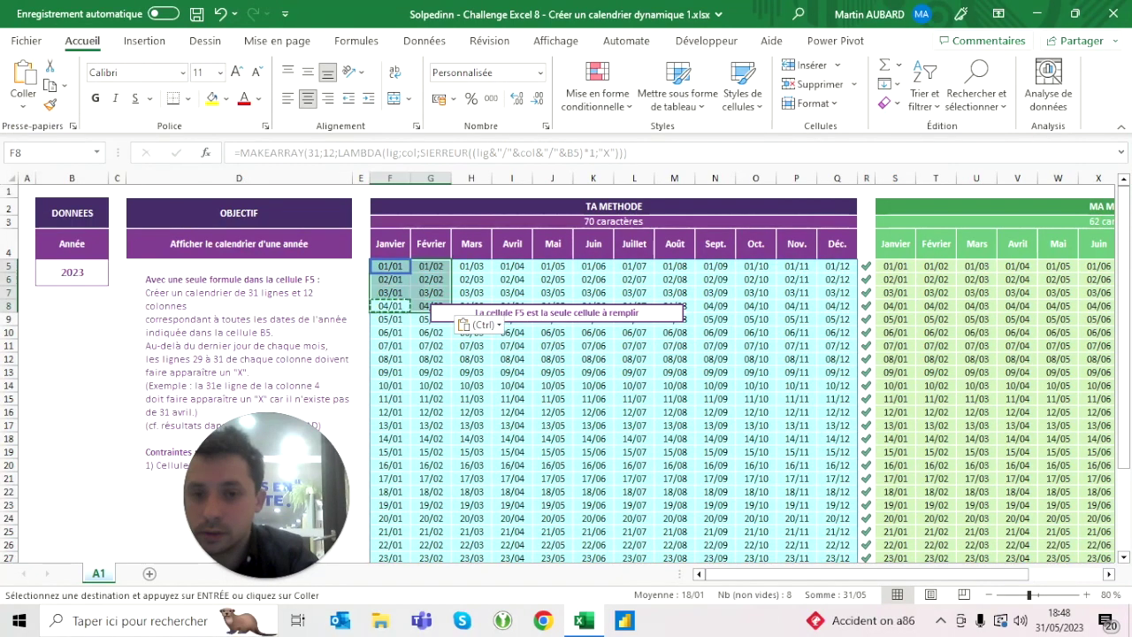
pyautogui.press('Escape')
pyautogui.press('Down')
pyautogui.press('Down')
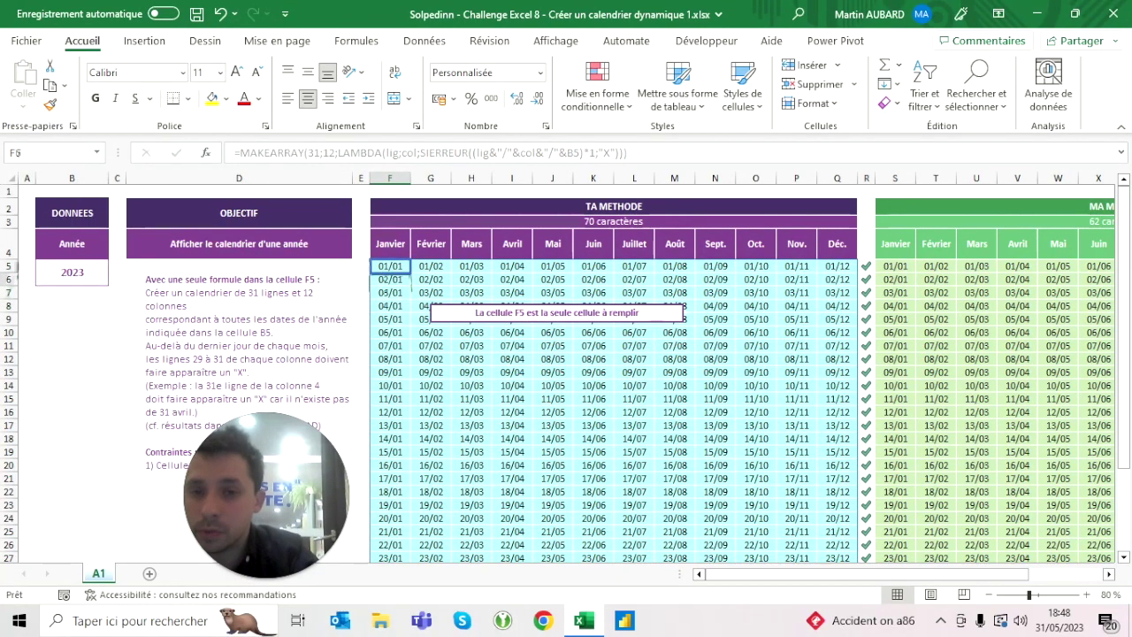
# Review the calendar's month columns and begin editing F5's formula in the formula bar.
pyautogui.hscroll(2, 566, 372)
pyautogui.hscroll(2, 565, 371)
pyautogui.hscroll(-4, 566, 371)
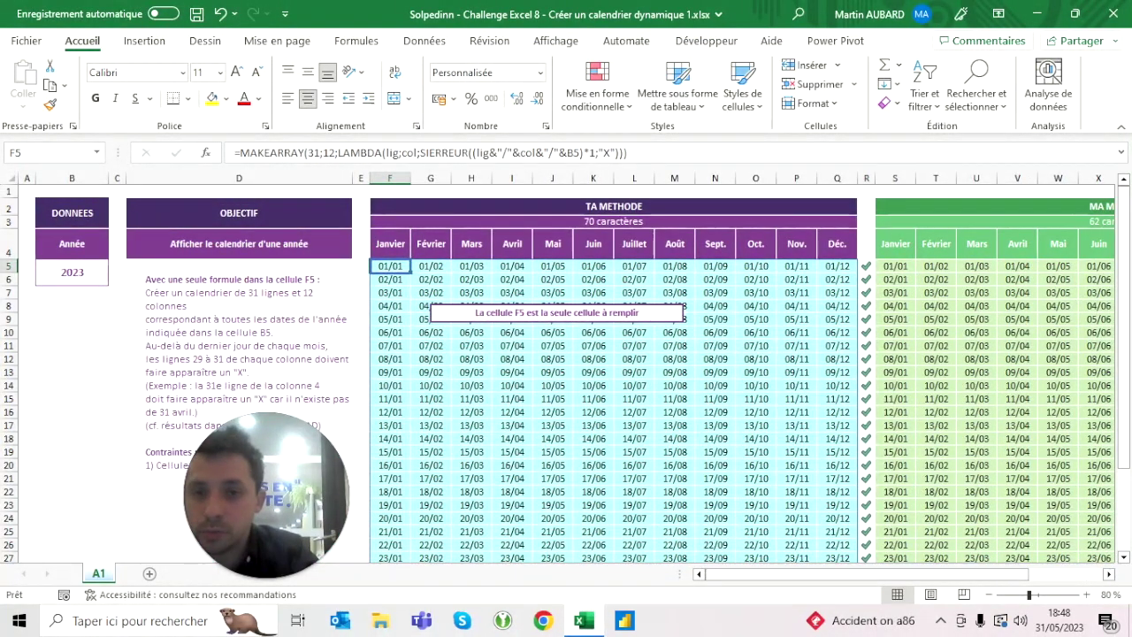
pyautogui.click(315, 153)
# Rename the LAMBDA parameters lig and col to l and c, including inside SIERREUR.
pyautogui.press('BackSpace')
pyautogui.press('BackSpace')
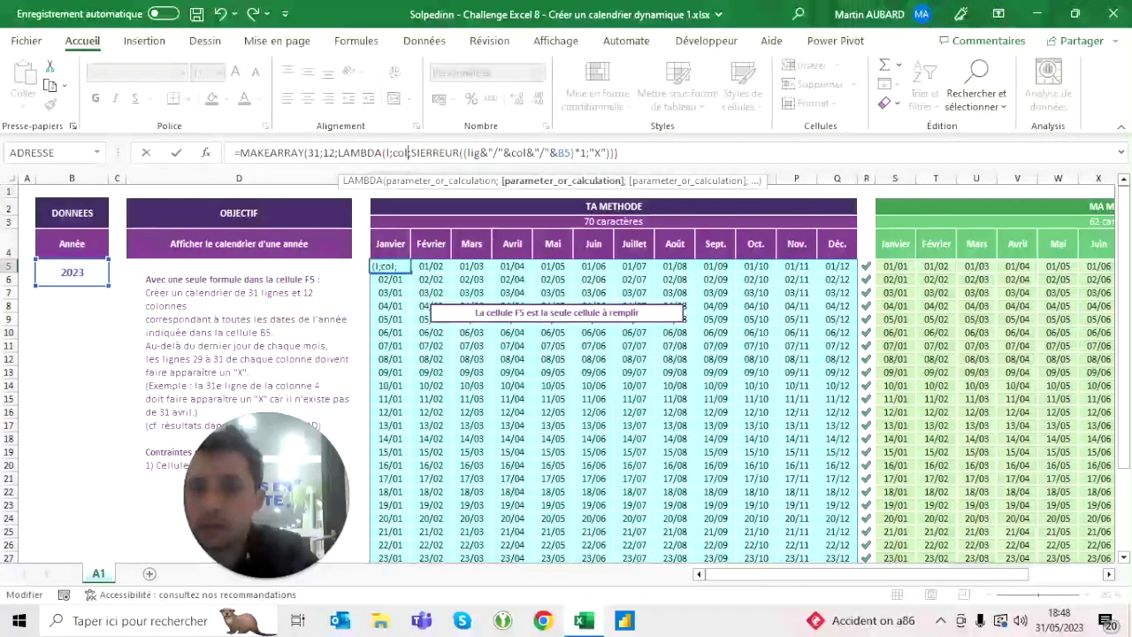
pyautogui.press('BackSpace')
pyautogui.press('BackSpace')
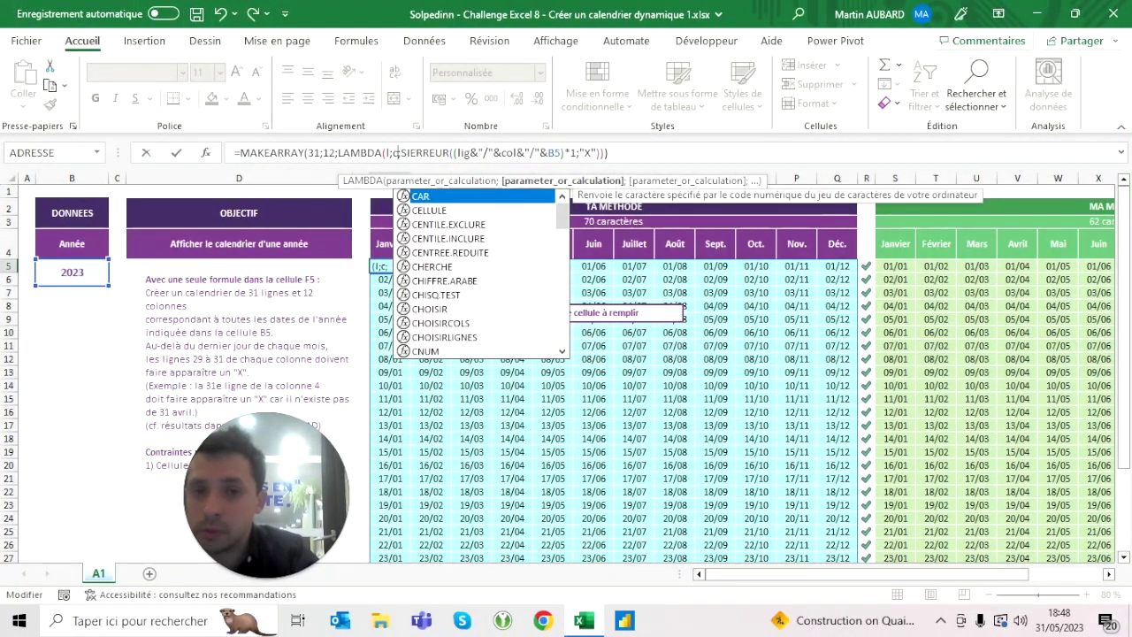
pyautogui.click(469, 152)
pyautogui.press('BackSpace')
pyautogui.press('BackSpace')
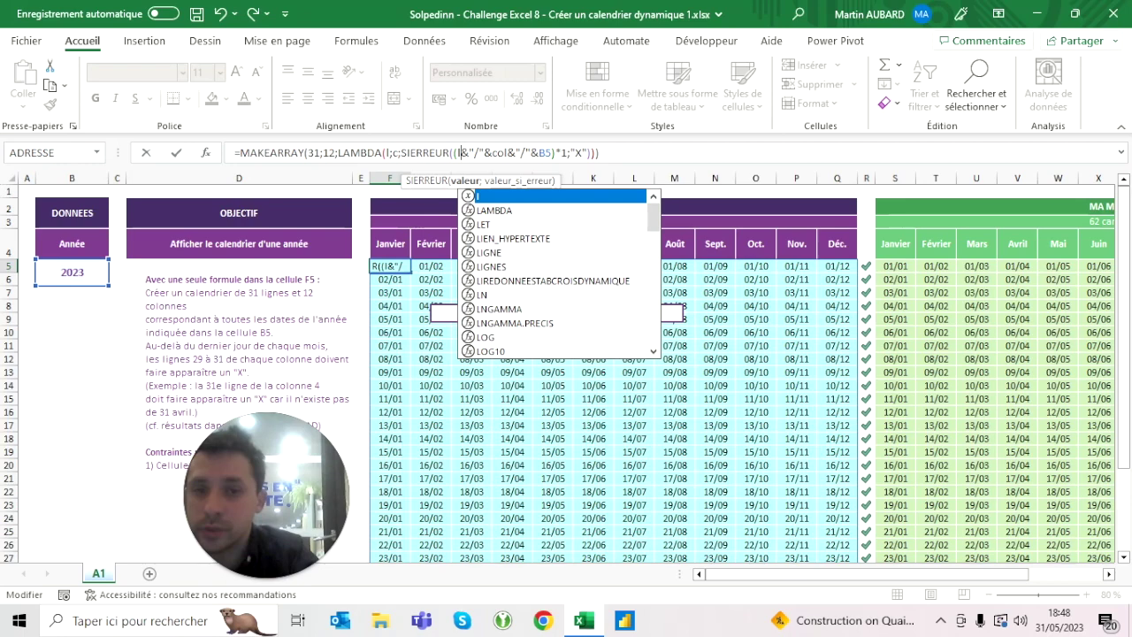
pyautogui.click(511, 153)
pyautogui.press('BackSpace')
pyautogui.press('BackSpace')
pyautogui.press('Return')
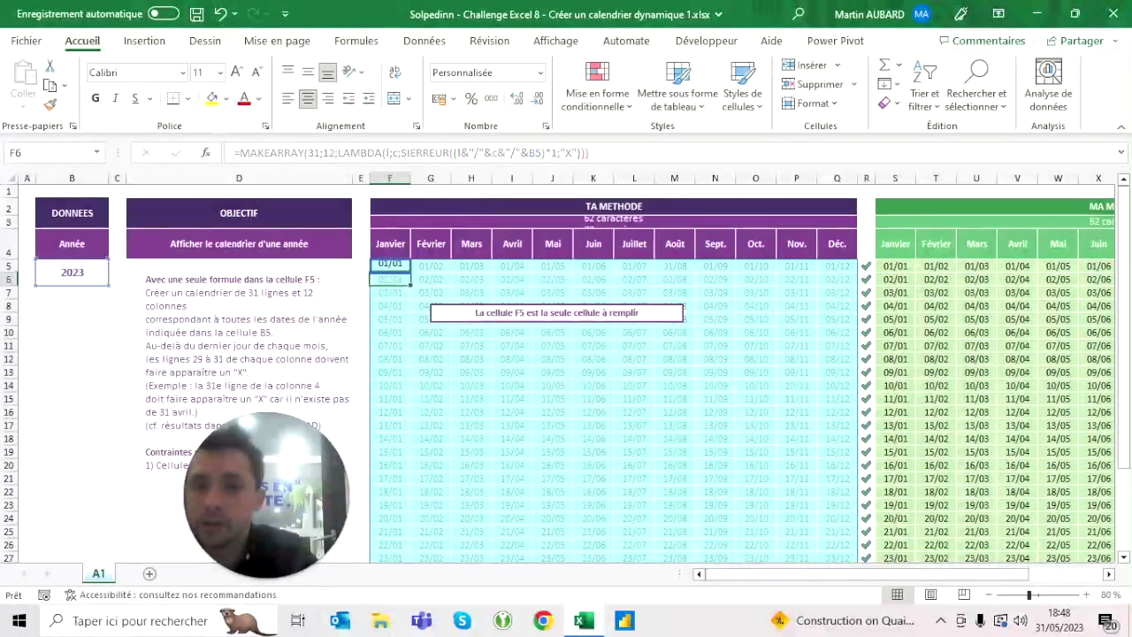
# Check F5's 62-character formula, then select the year cell B5.
pyautogui.press('Up')
pyautogui.press('Up')
pyautogui.press('Down')
pyautogui.press('Up')
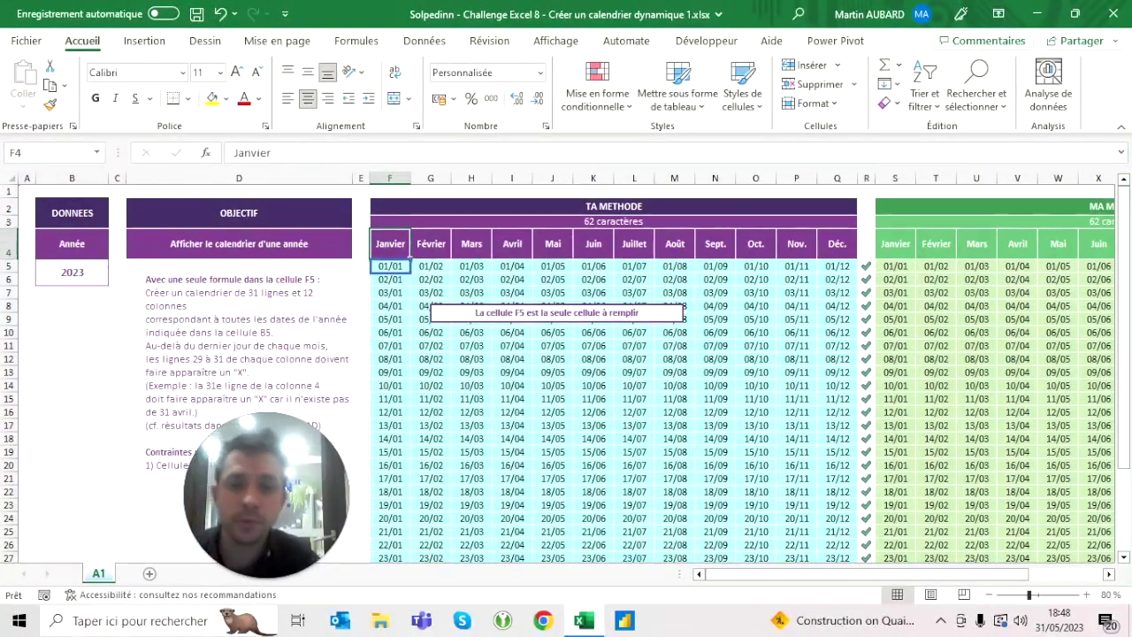
pyautogui.press('Down')
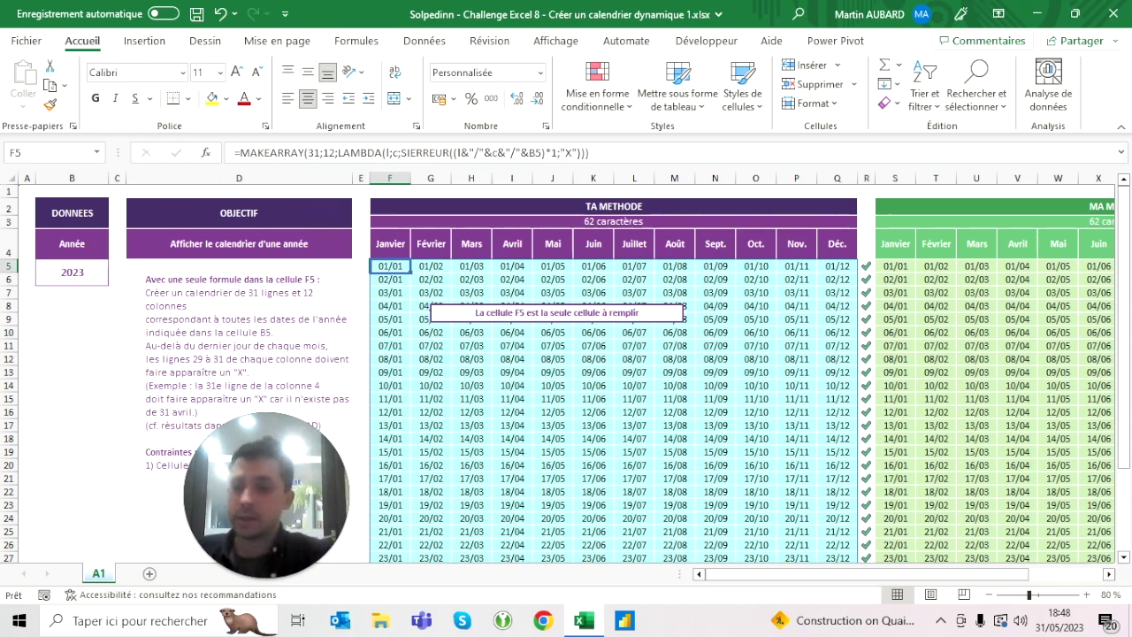
pyautogui.click(71, 272)
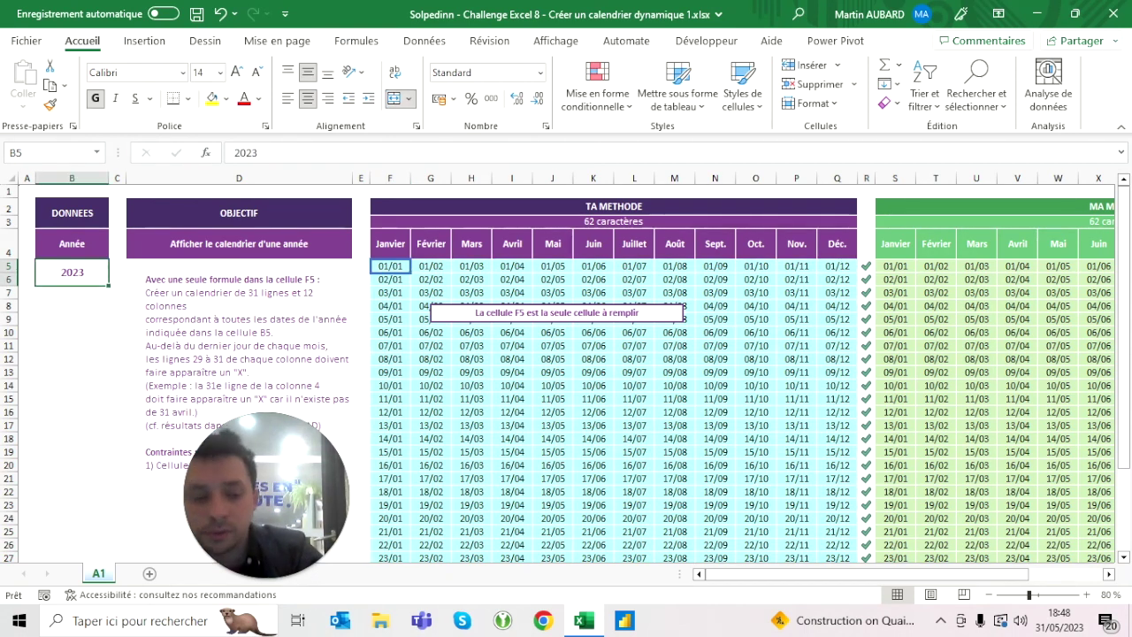
pyautogui.write('202')
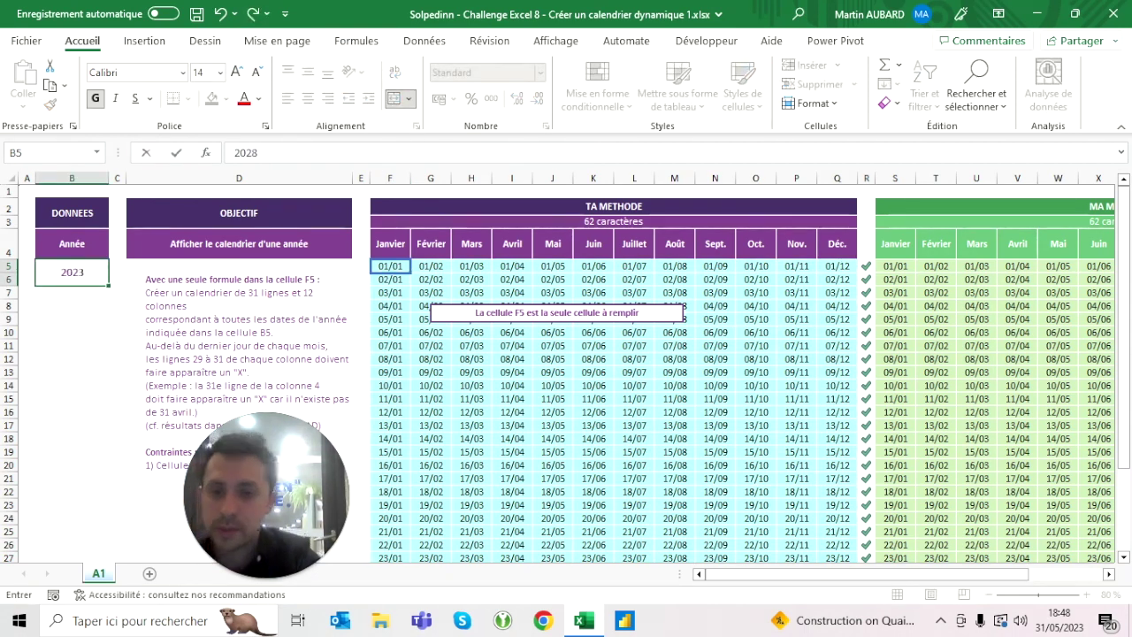
pyautogui.press('Return')
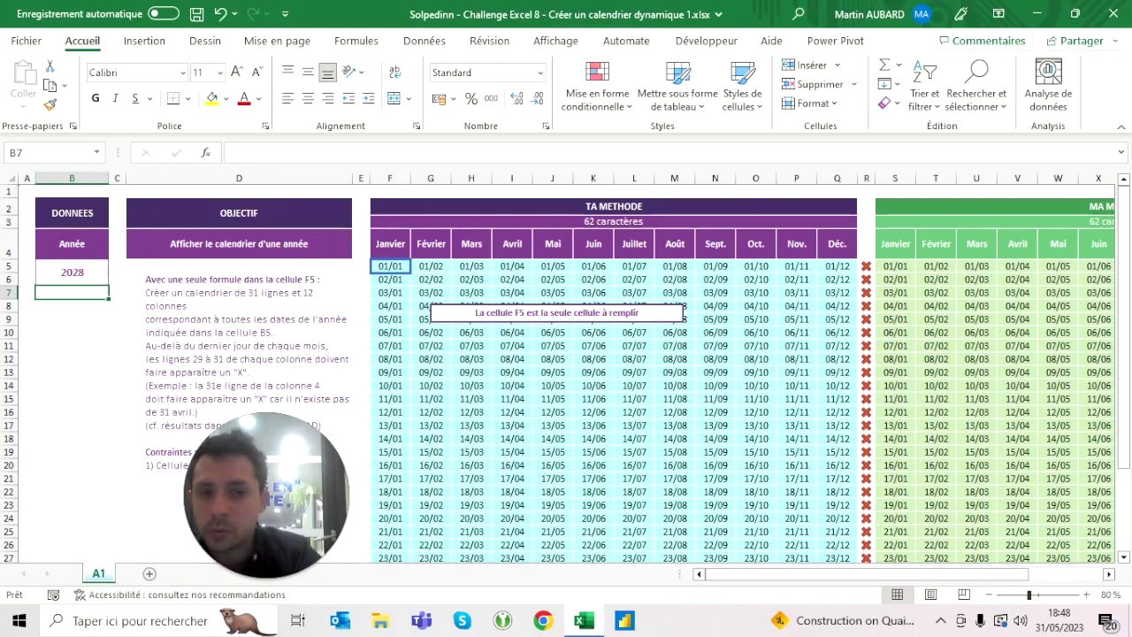
pyautogui.scroll(-4, 565, 372)
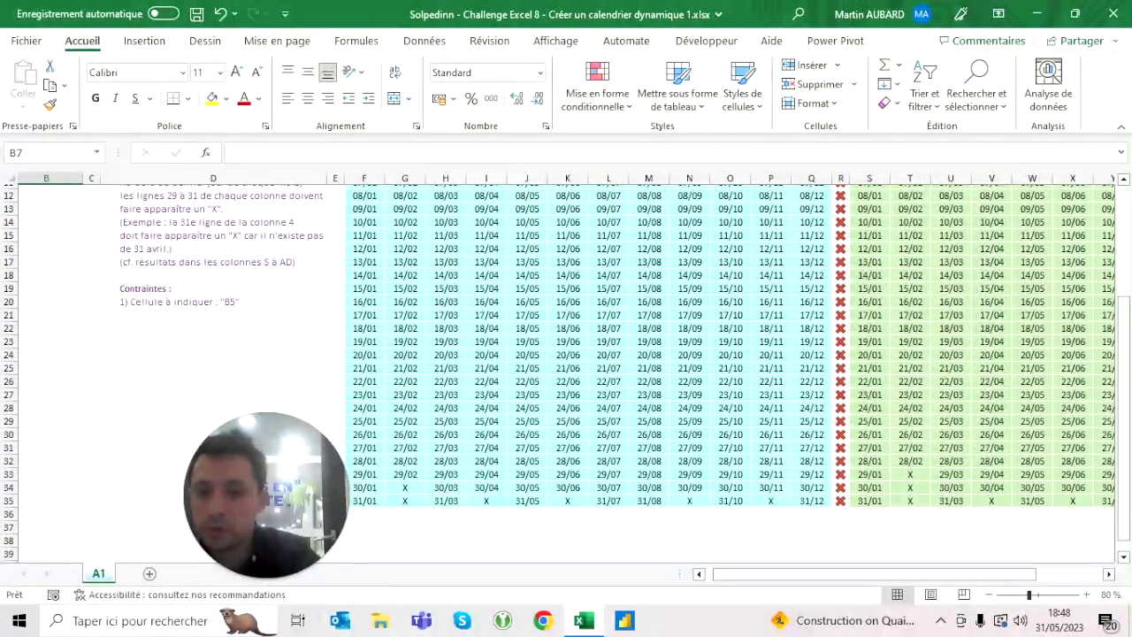
pyautogui.click(405, 473)
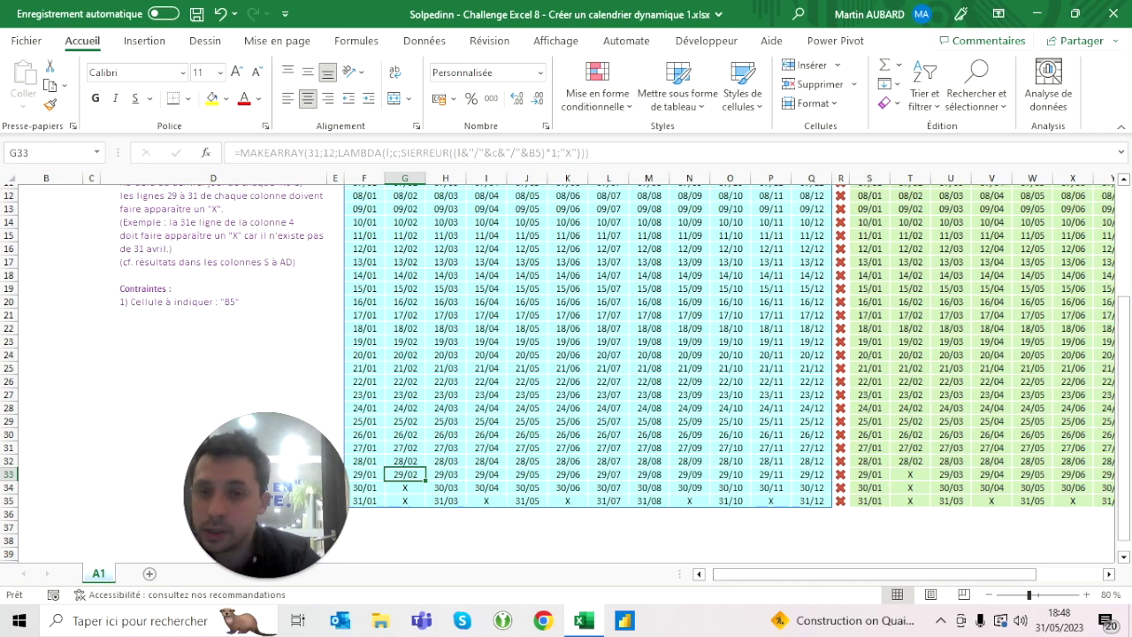
pyautogui.click(539, 72)
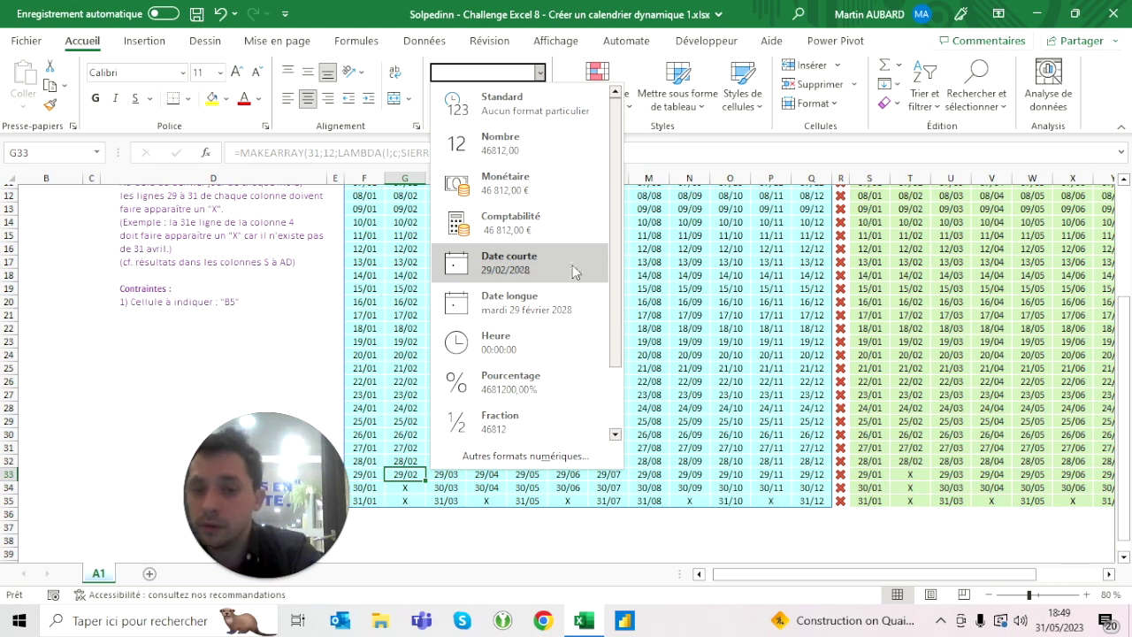
pyautogui.press('Escape')
pyautogui.click(811, 500)
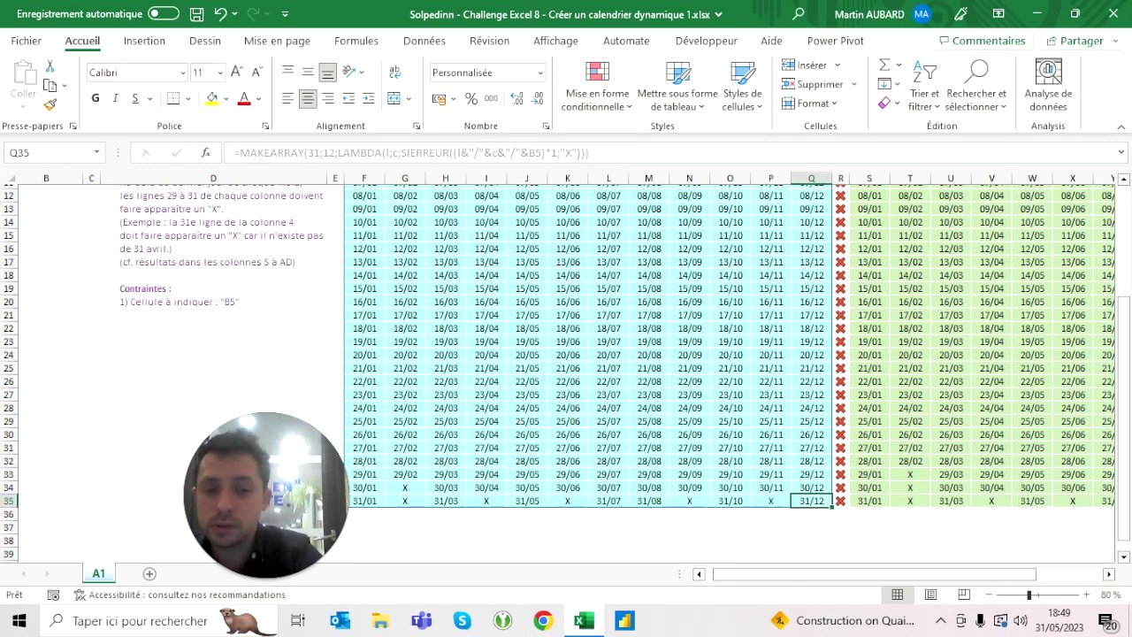
pyautogui.click(539, 72)
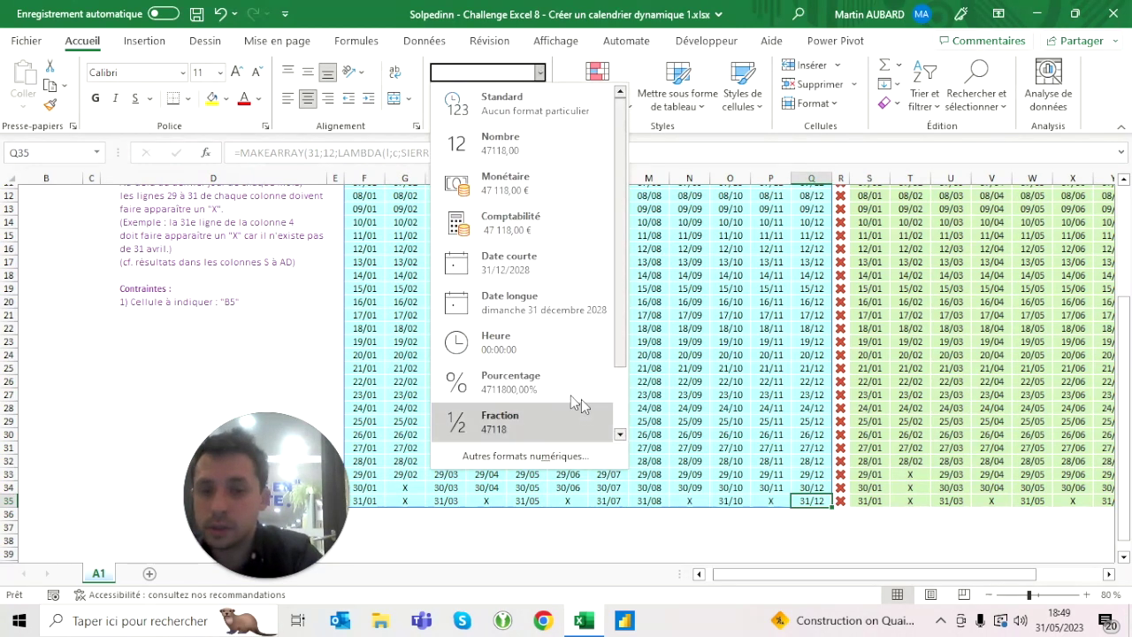
pyautogui.press('Escape')
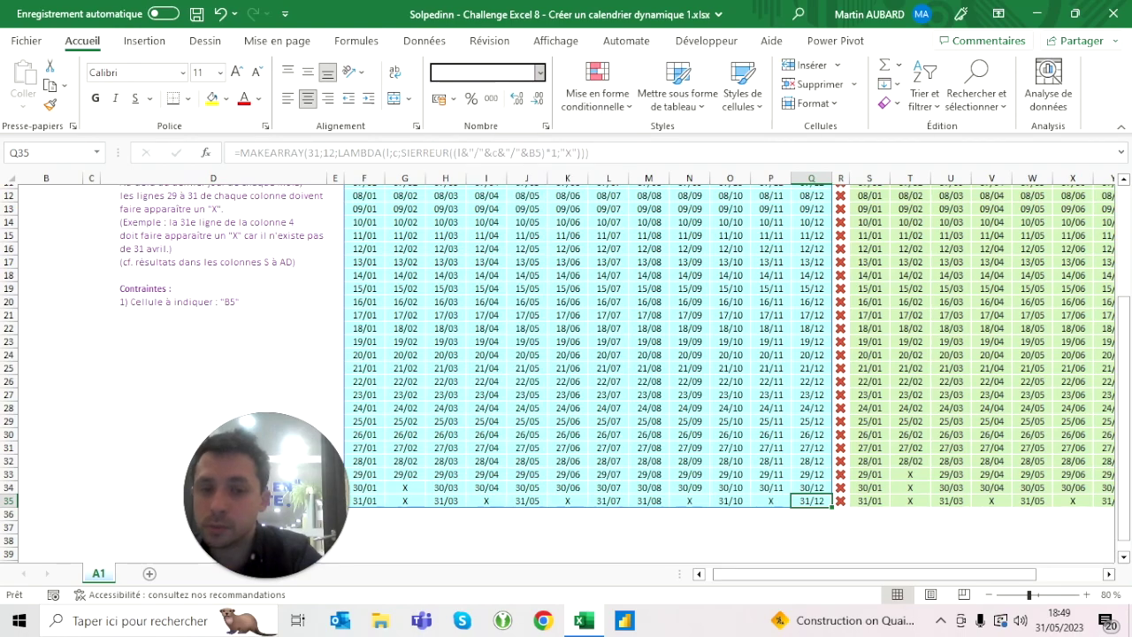
pyautogui.hotkey('ctrl', 'z')
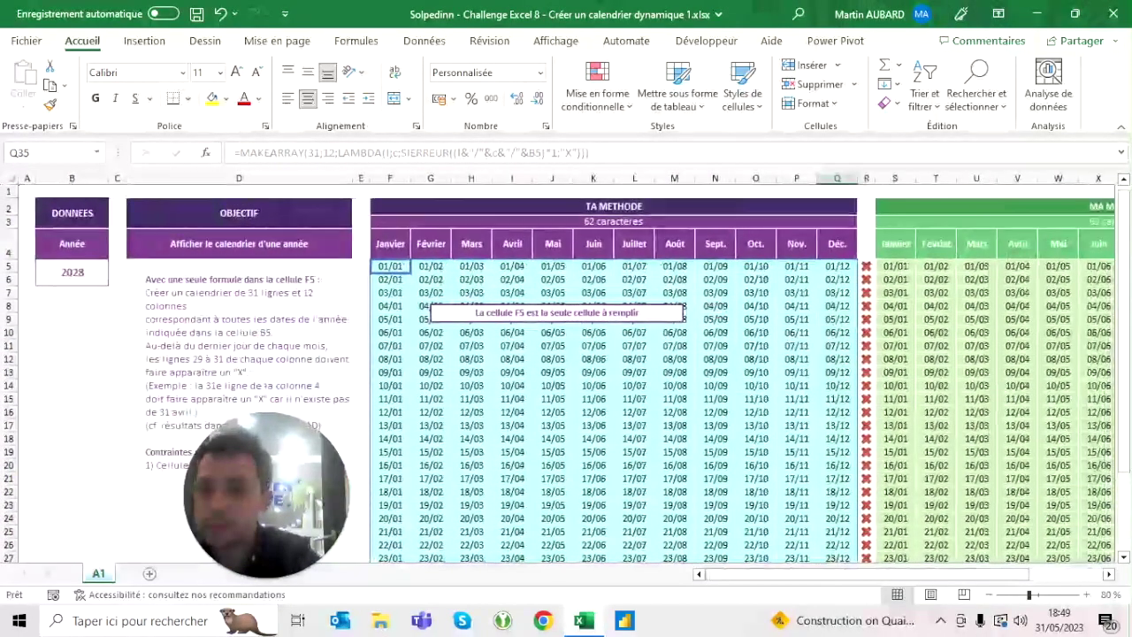
pyautogui.write('2023')
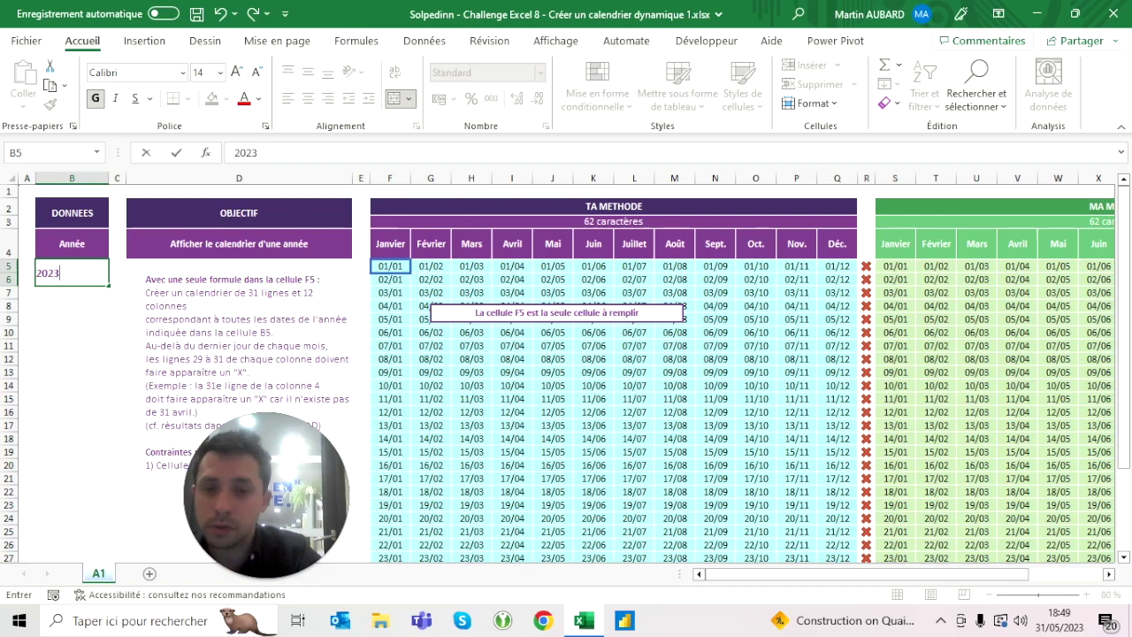
pyautogui.press('Return')
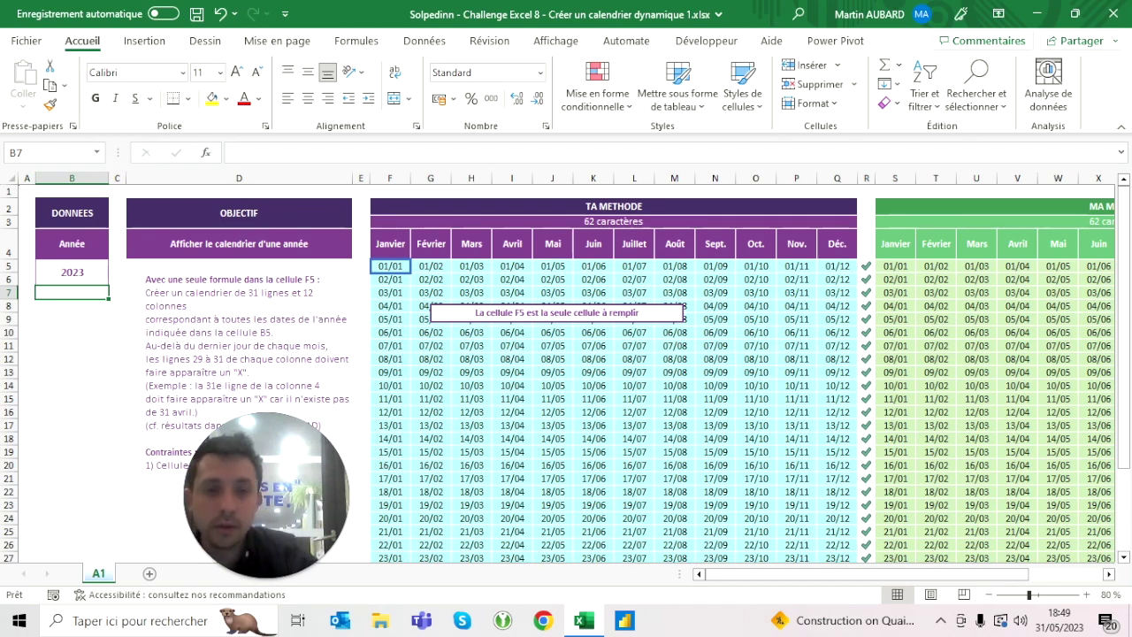
pyautogui.click(360, 243)
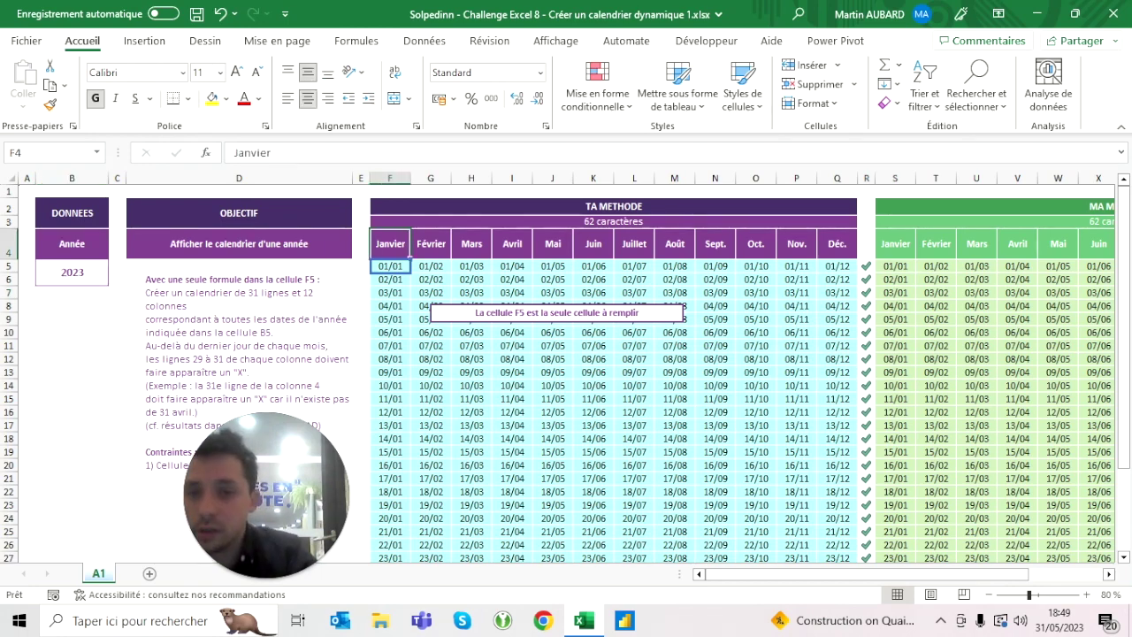
pyautogui.press('Right')
pyautogui.press('Down')
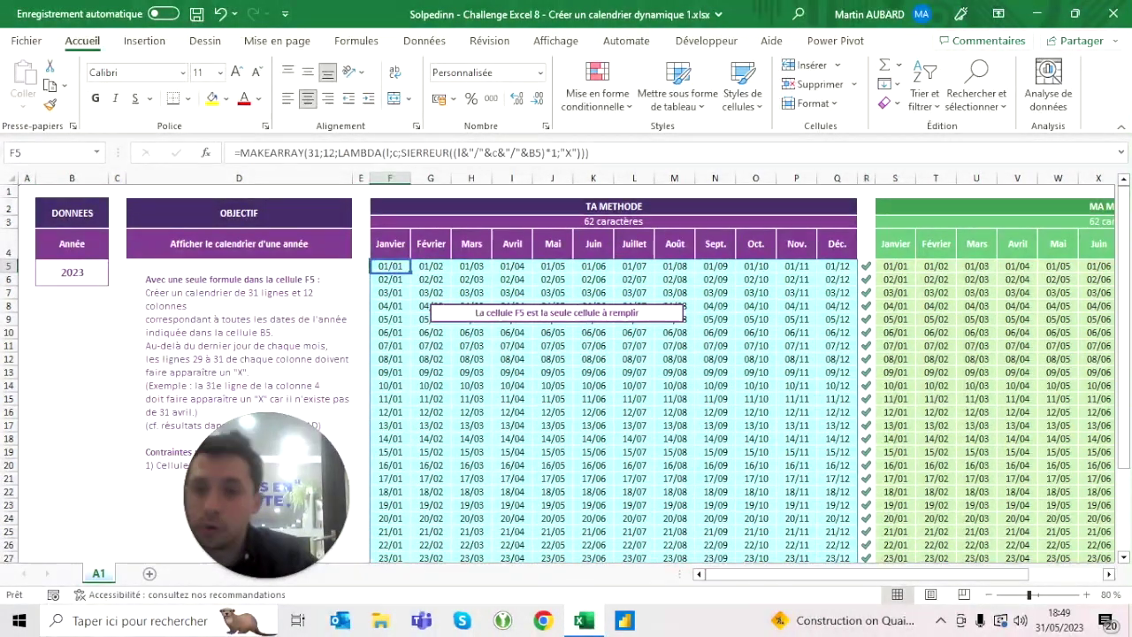